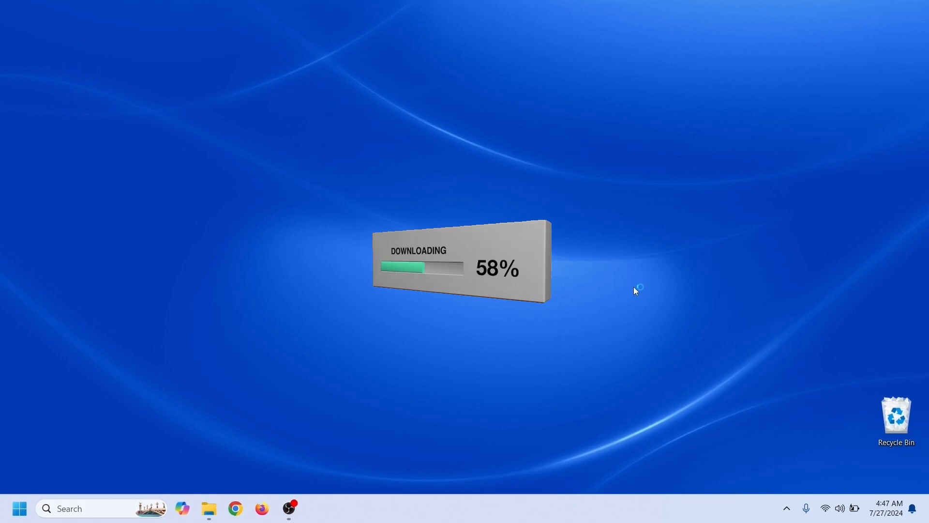
- Search 'virtualbox download' and download the VirtualBox 7.0.20 Windows hosts installer from virtualbox.org
text(virt)
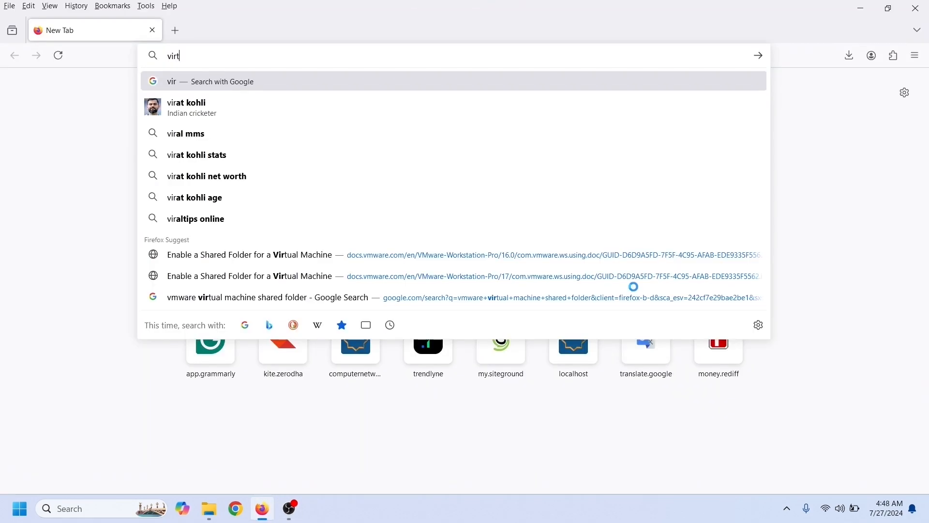
text(ualbox)
key(Down)
key(Down)
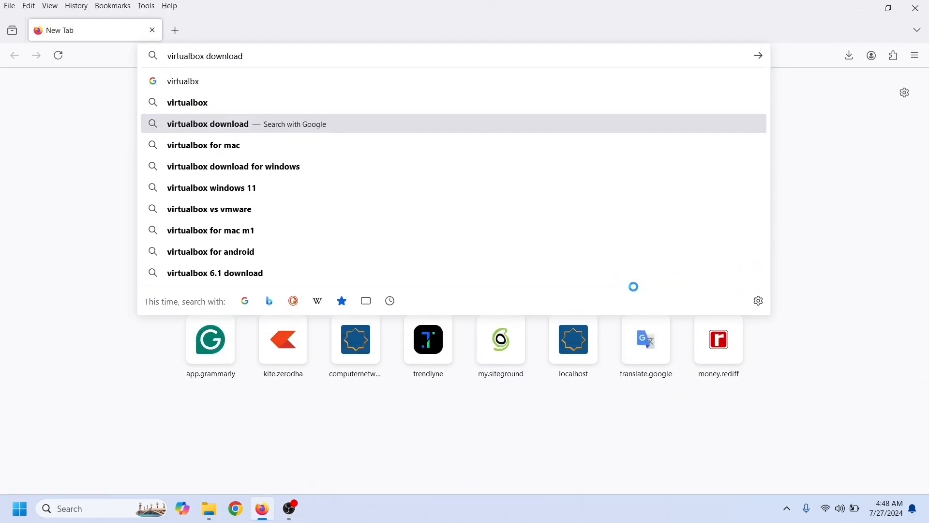
key(Return)
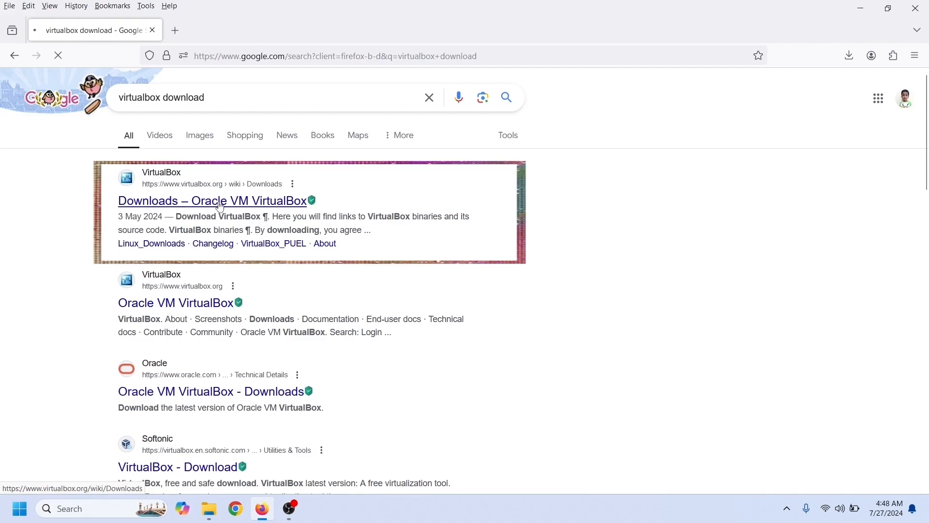
click(220, 201)
drag(279, 285, 356, 290)
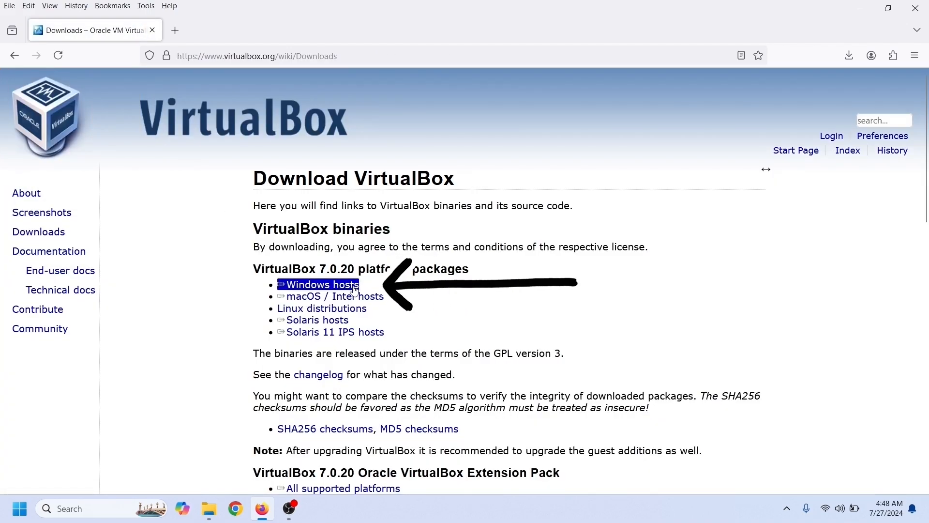
click(356, 290)
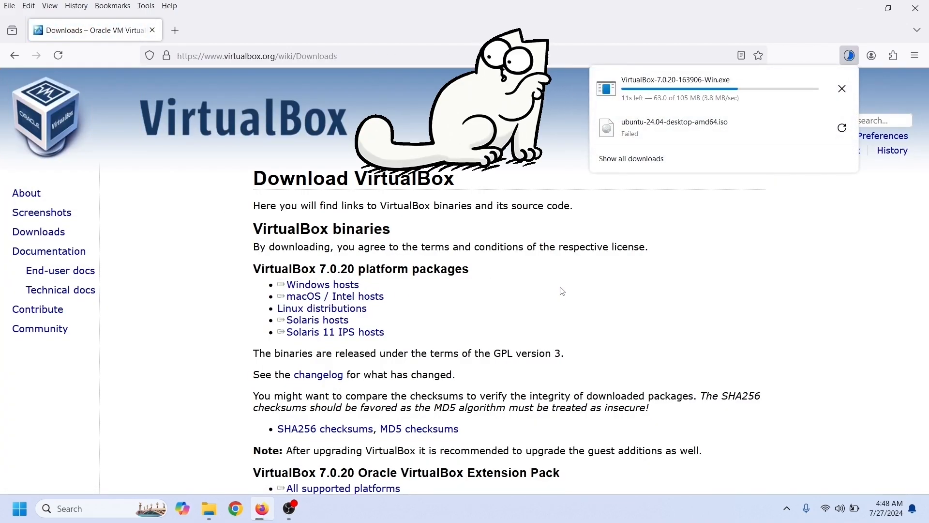
- In a new tab, search 'ubuntu 24.04 lts' and start the Ubuntu 24.04 LTS download on ubuntu.com
click(176, 31)
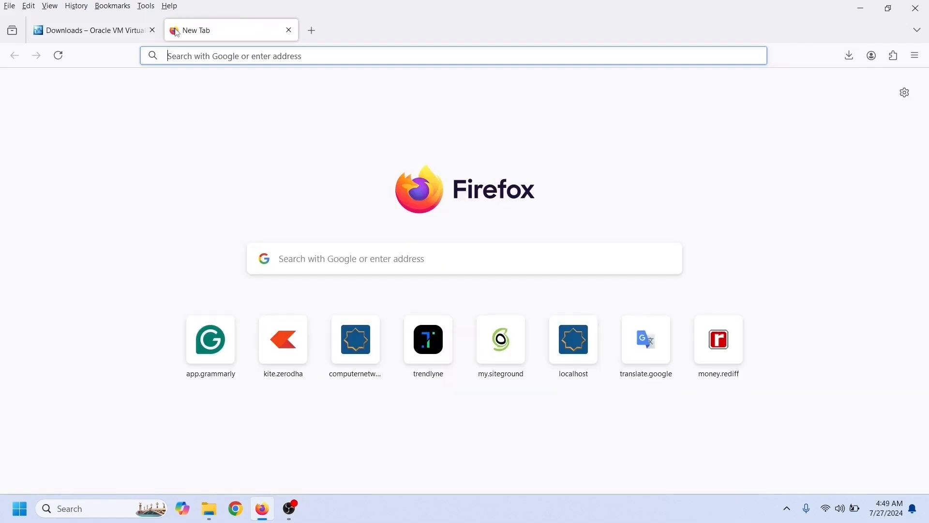
text(ubuntu)
key(Down)
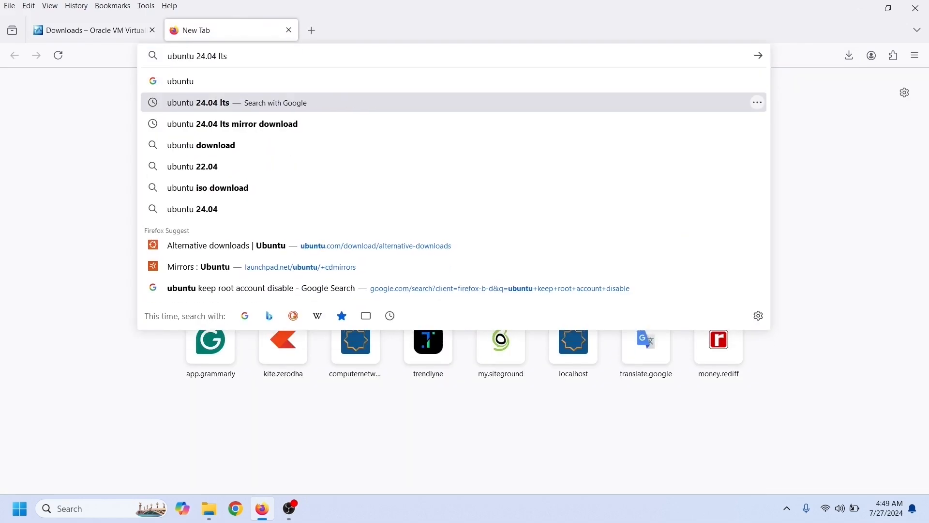
key(Return)
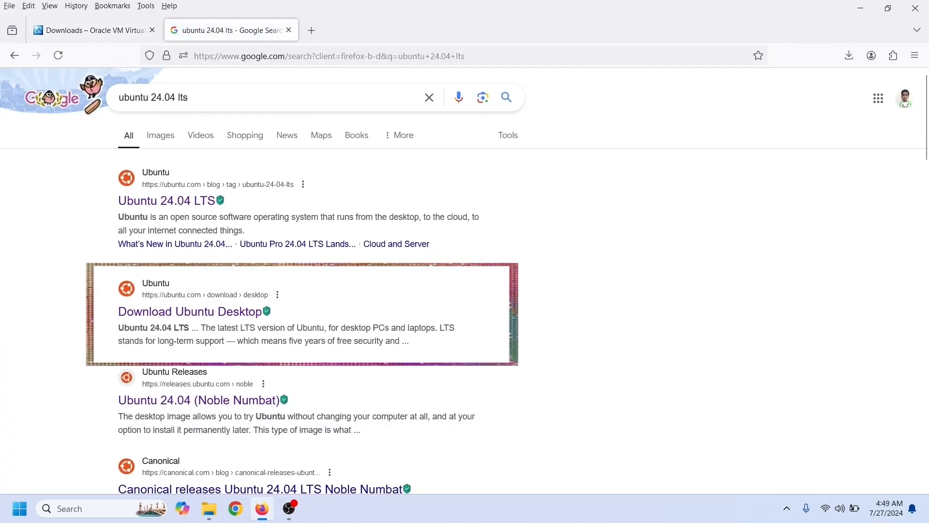
click(190, 312)
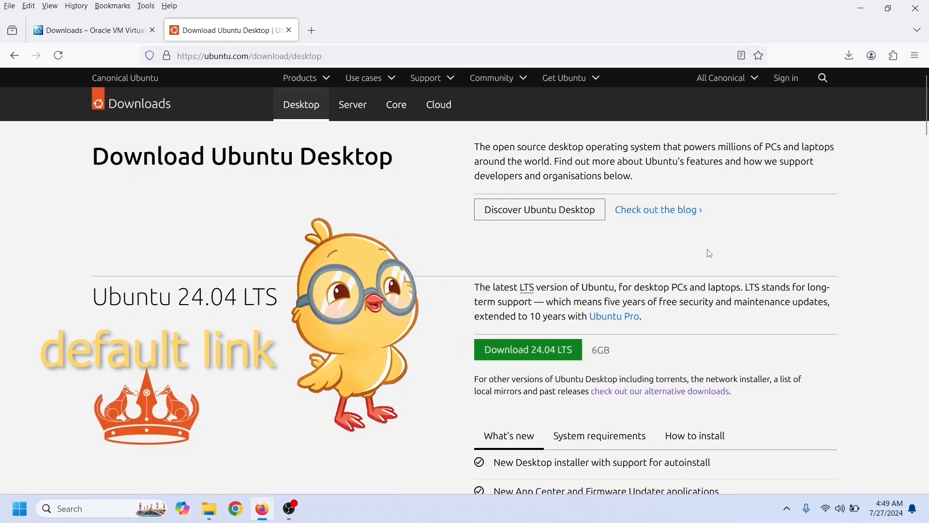
scroll(532, 256, down, 2)
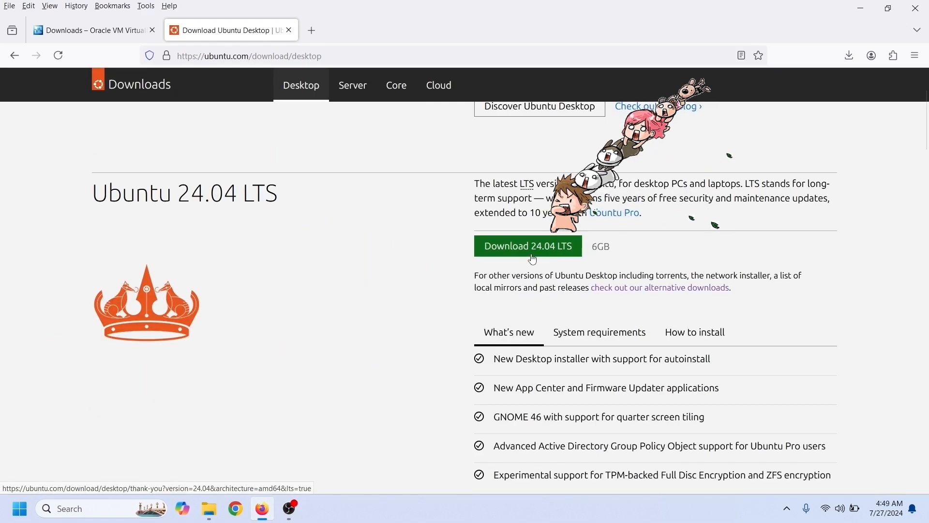
click(533, 260)
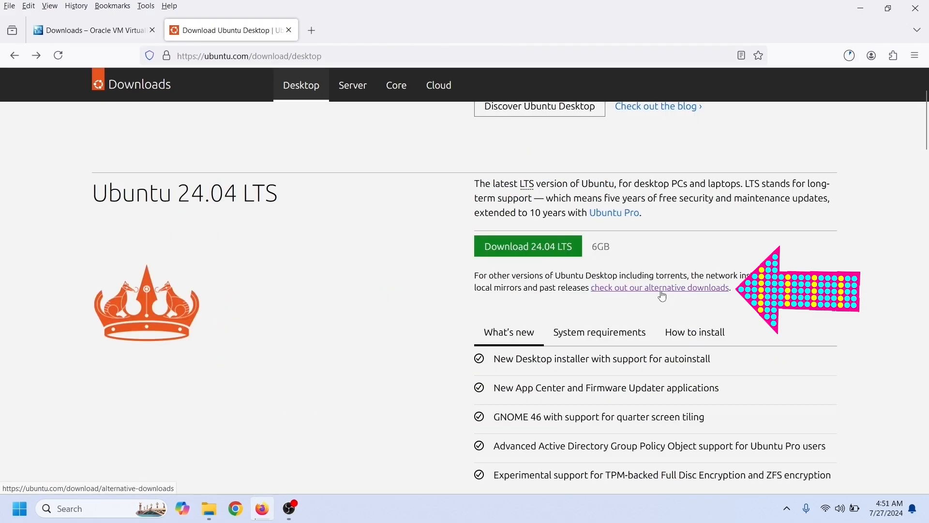
- From Ubuntu's alternative downloads, open the Fremont Cabal Internet Exchange mirror's 24.04 release folder
click(664, 289)
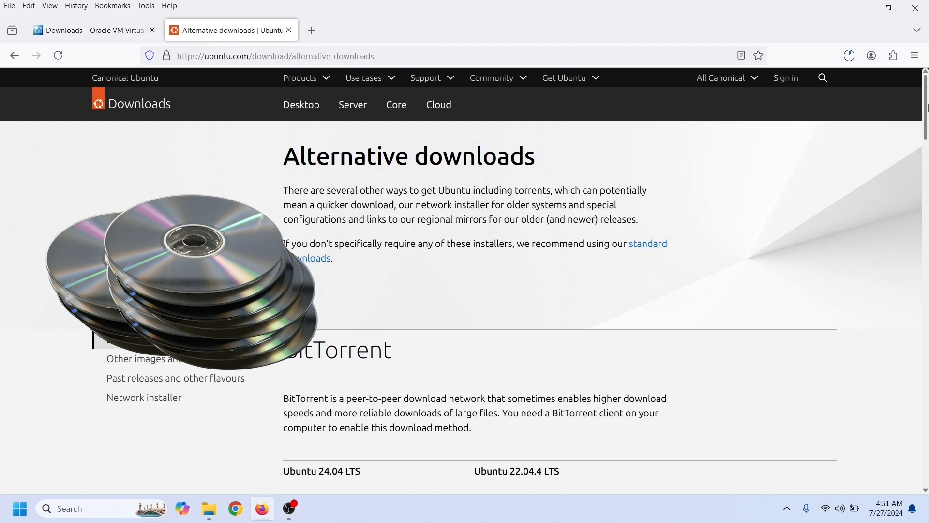
drag(927, 107, 903, 193)
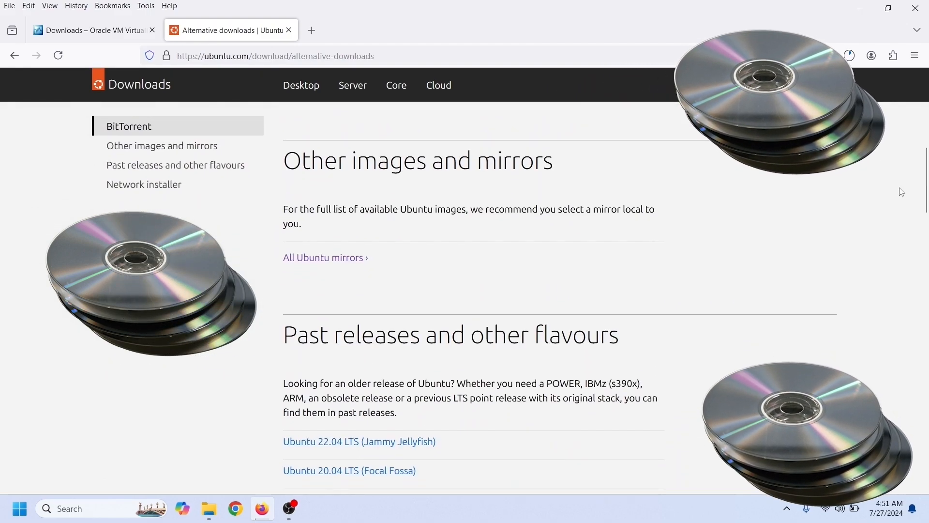
click(327, 258)
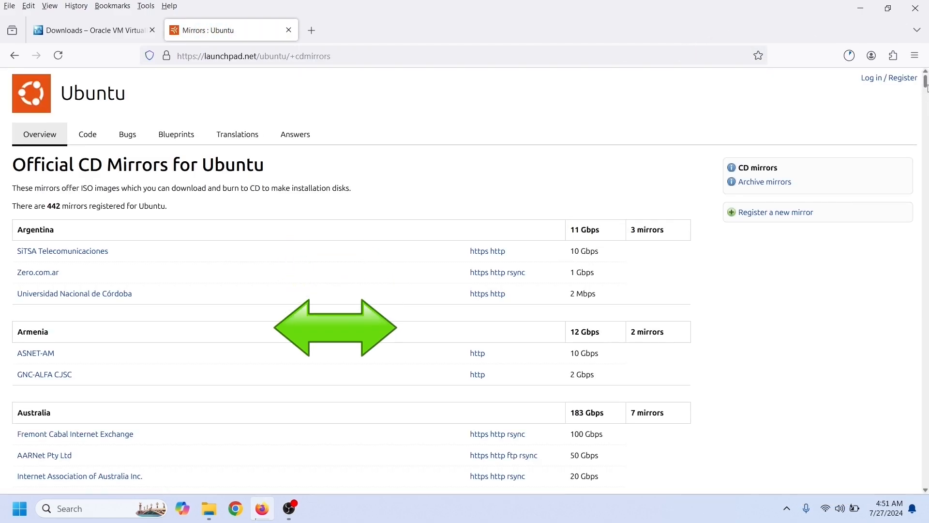
drag(926, 78, 928, 59)
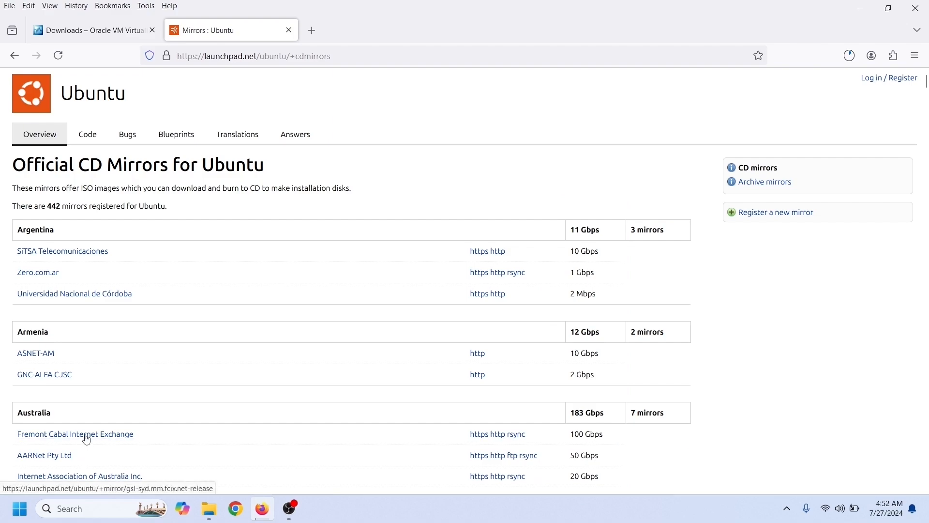
click(85, 435)
click(156, 438)
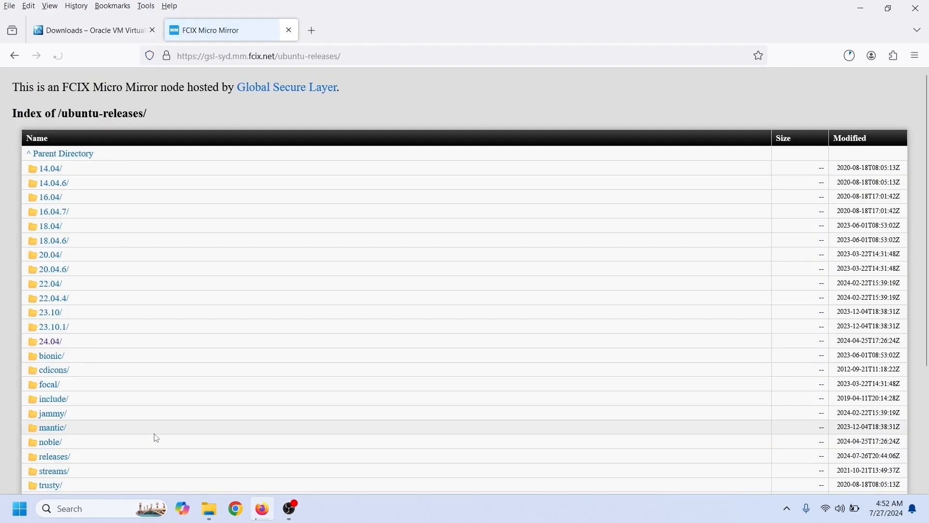
click(57, 345)
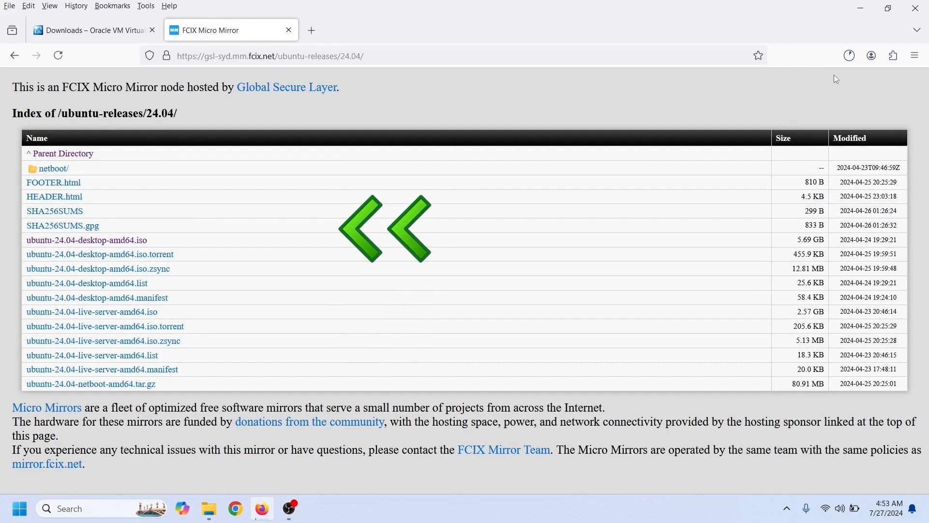
- Cancel both in-progress Ubuntu ISO downloads and close the mirror tab
click(852, 58)
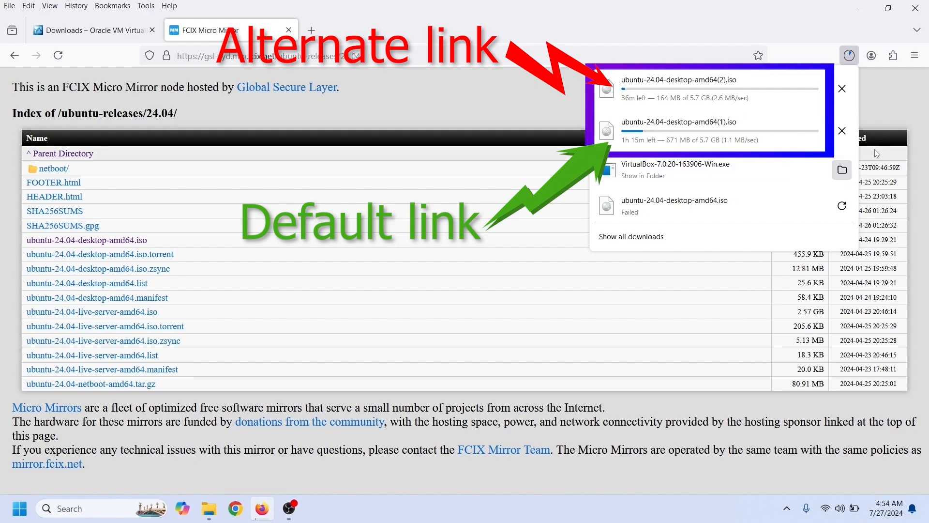
click(844, 131)
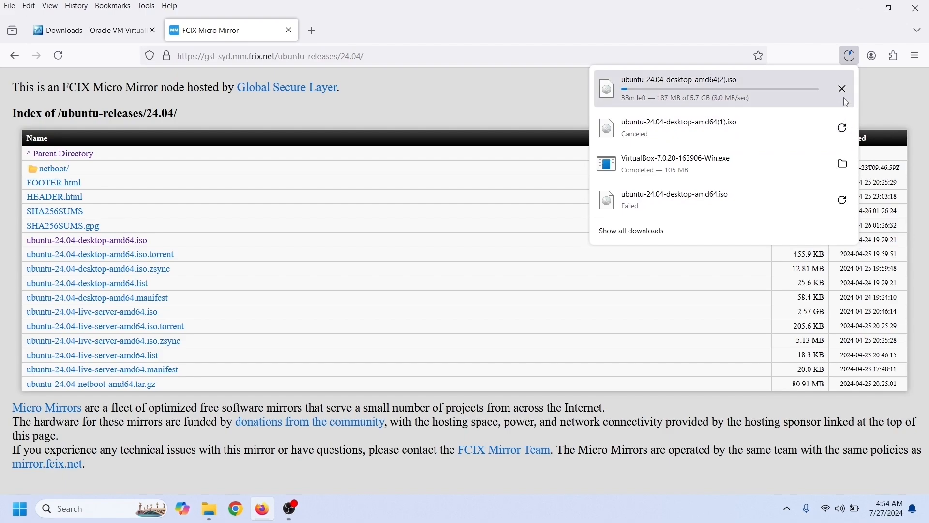
click(844, 93)
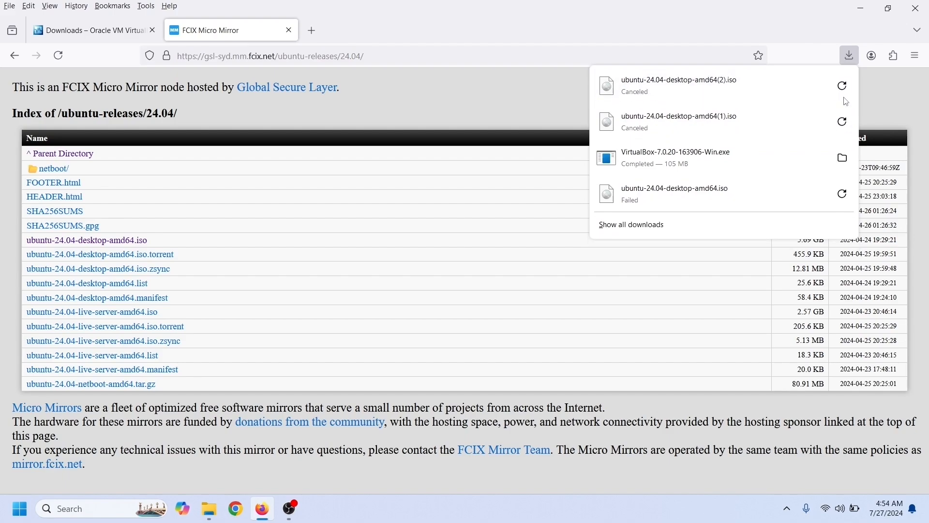
click(289, 30)
- Close Firefox and launch the VirtualBox 7.0.20 installer from the download folder
click(916, 8)
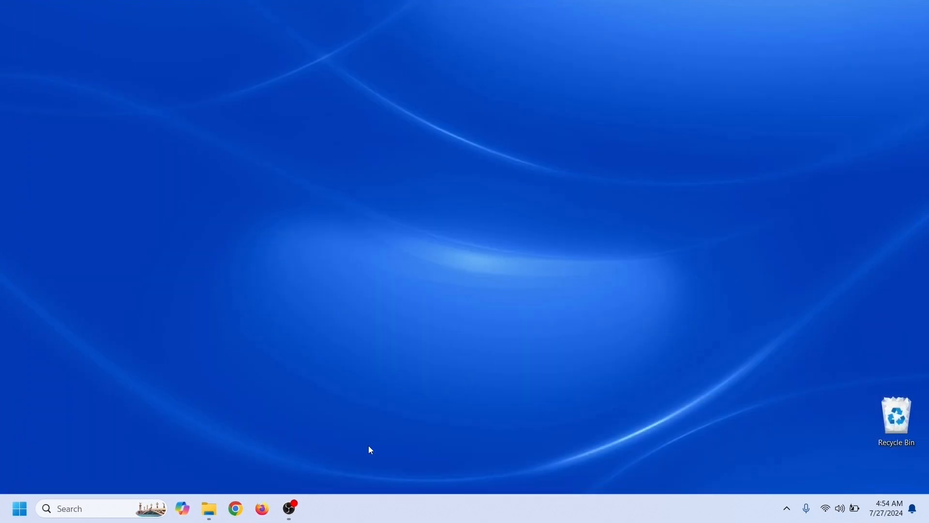
click(217, 511)
double_click(484, 114)
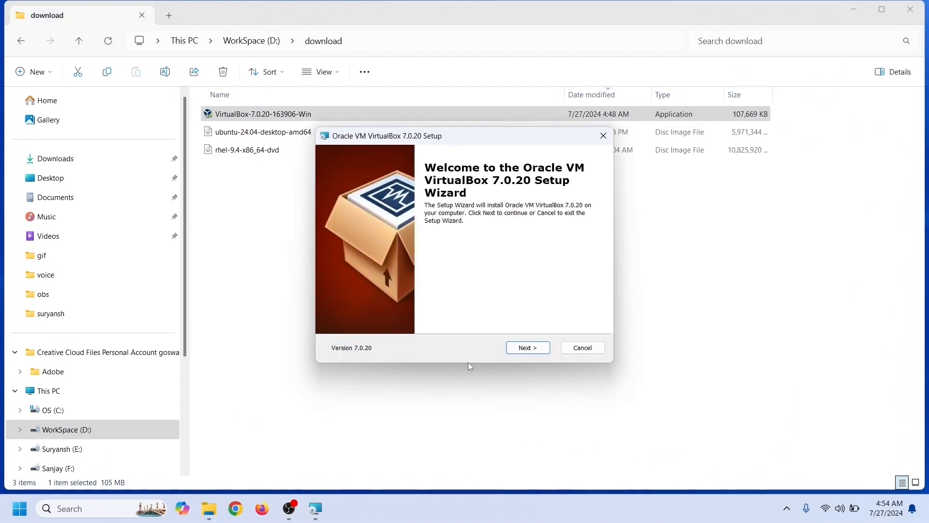
click(526, 348)
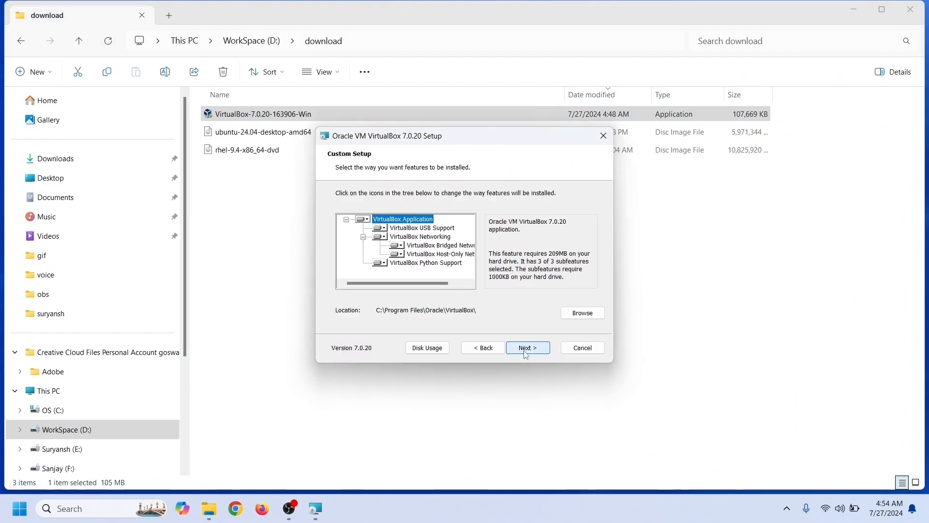
- Create a VirtualBox folder on VirtualPC (L:) and set L:\VirtualBox\ as the install location
click(572, 315)
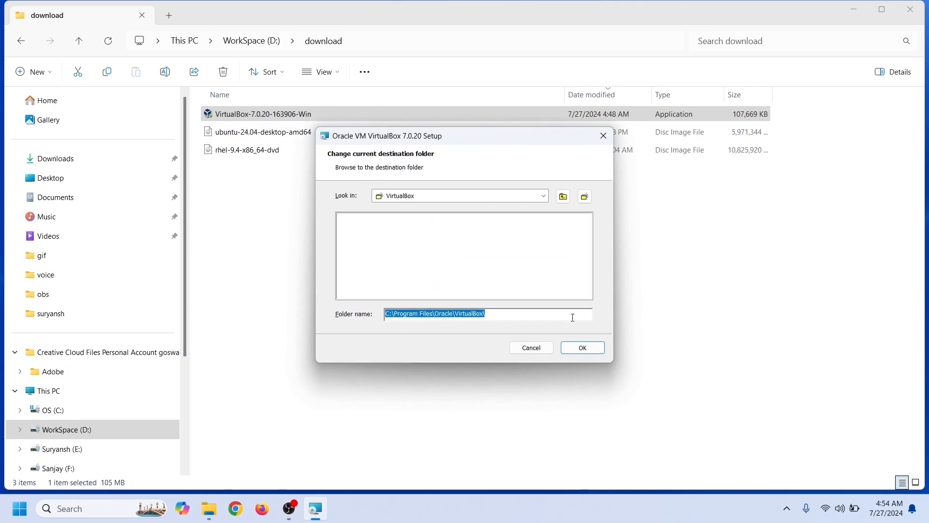
click(545, 197)
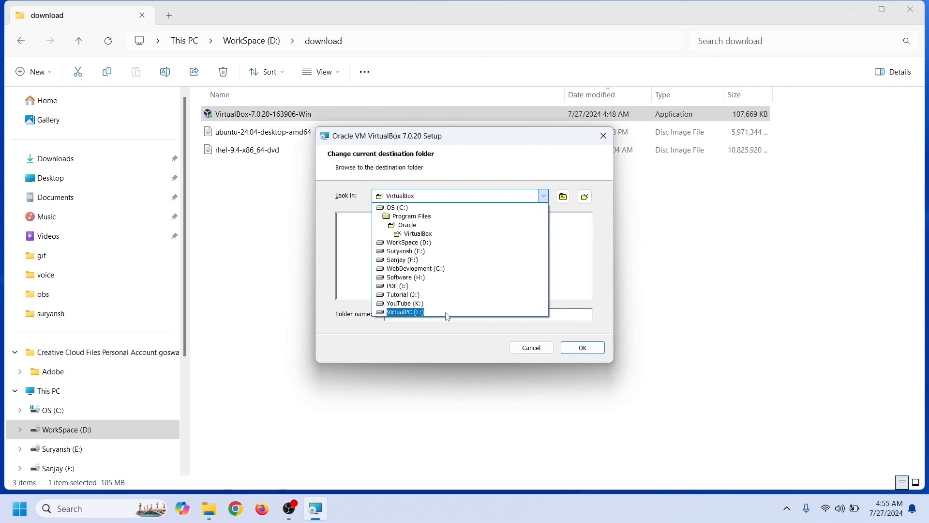
click(447, 314)
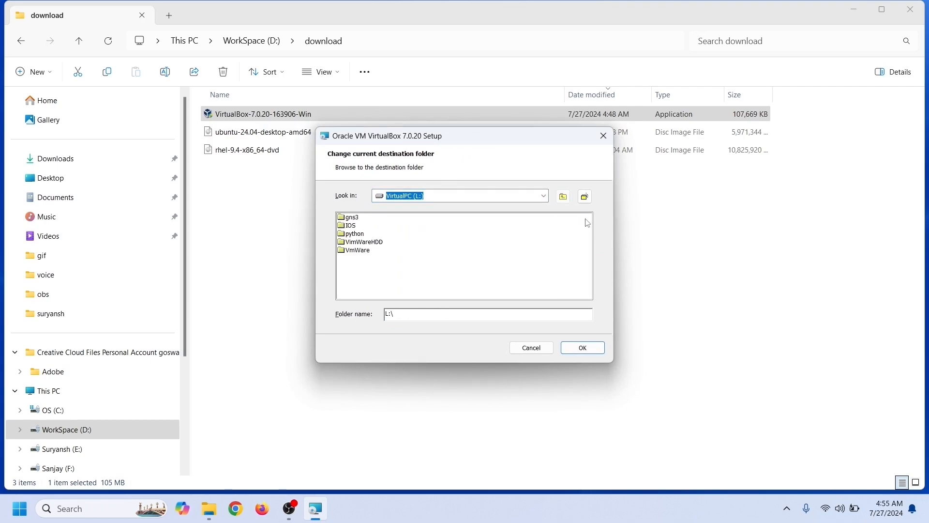
click(585, 196)
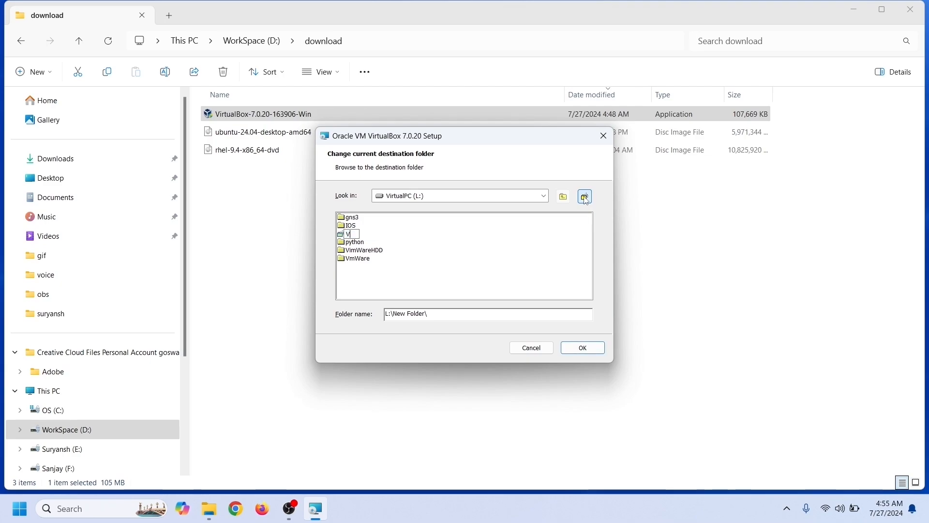
text(VirtualBox)
key(Return)
click(569, 351)
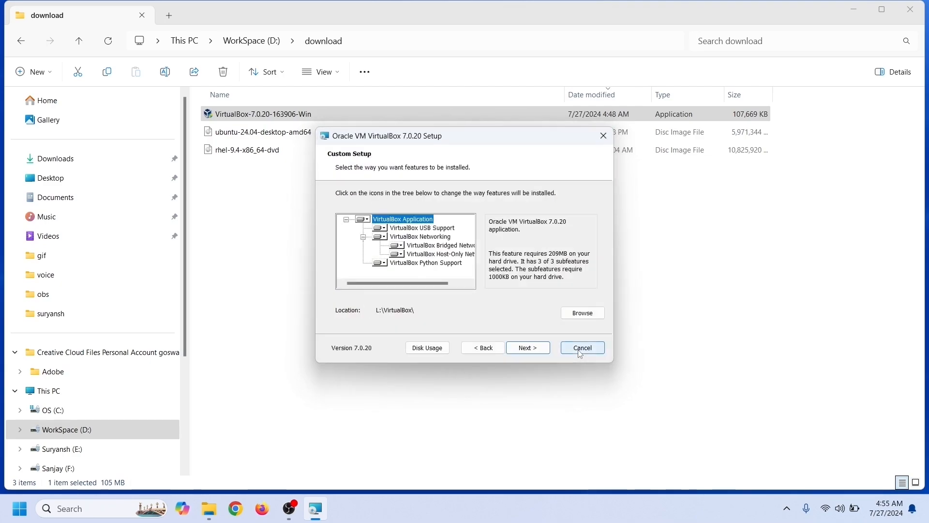
- Accept the default features and network interfaces warning, install, and finish with VirtualBox launching
click(527, 349)
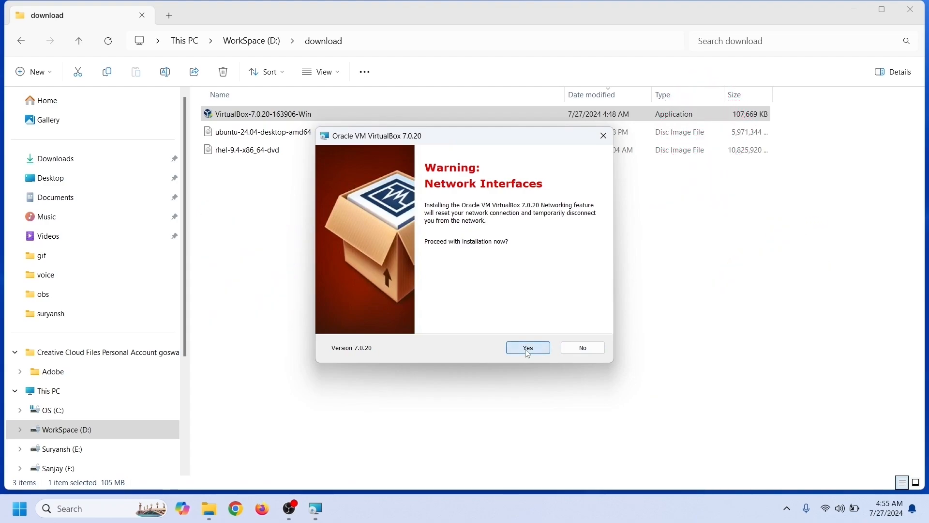
click(528, 350)
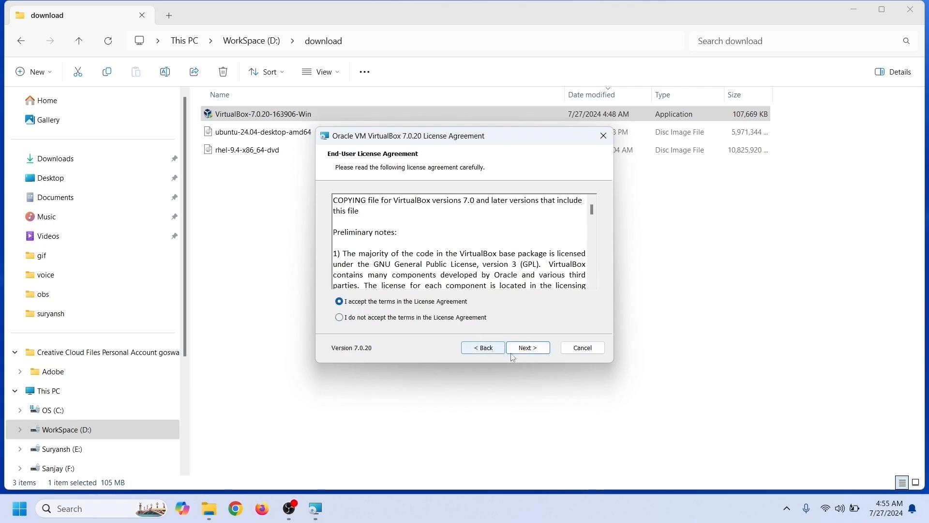
click(529, 348)
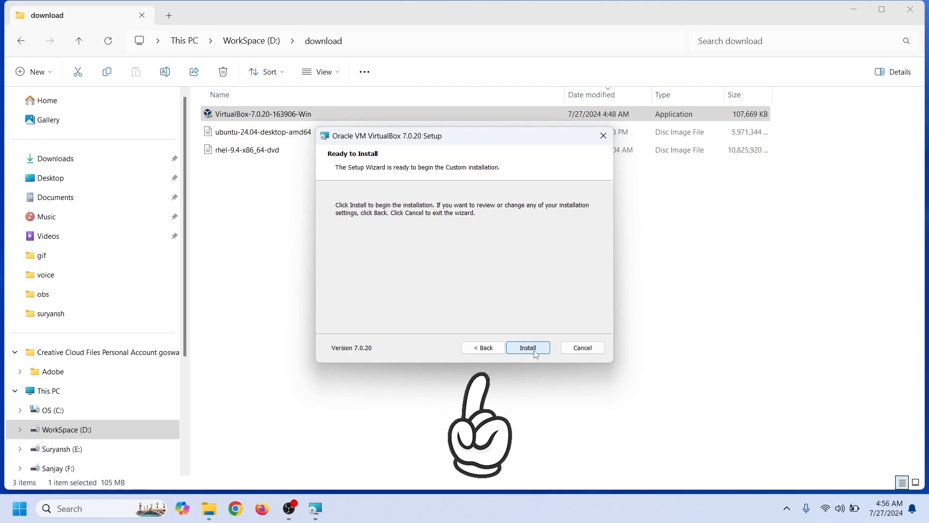
click(534, 351)
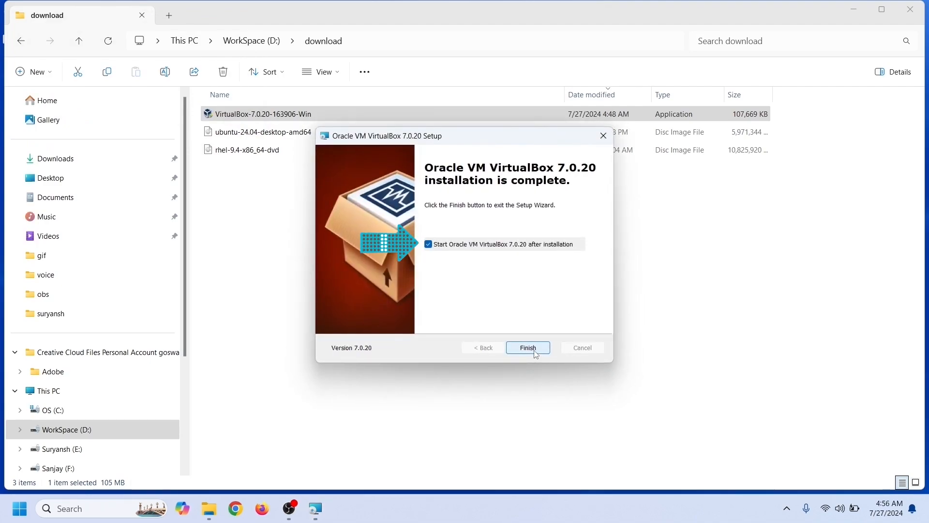
click(528, 348)
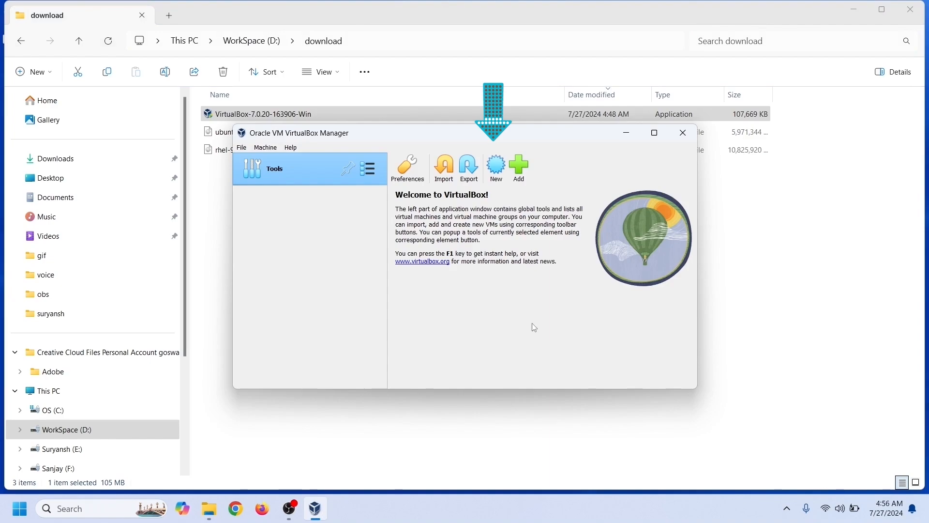
- Name the new VM 'Ubuntu' and create a VirtualBoxHDD folder on drive L:
click(498, 169)
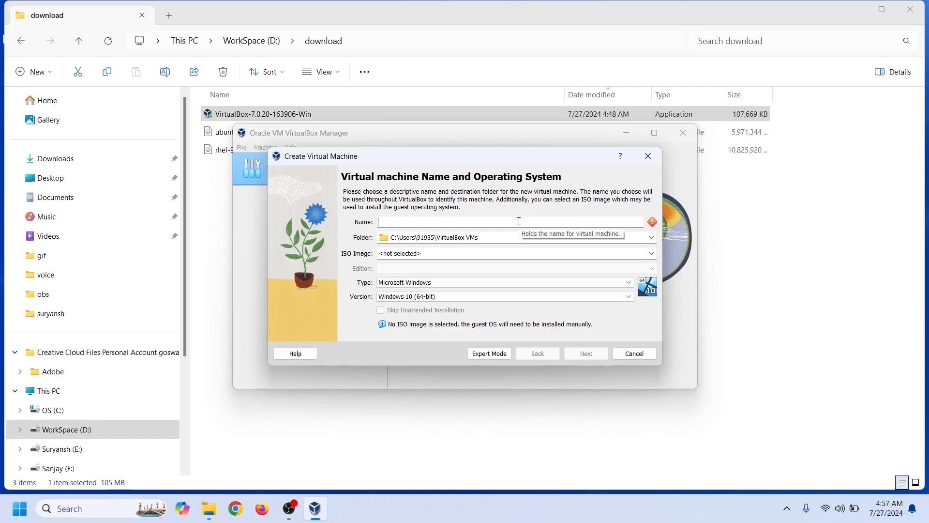
text(Ubuntu)
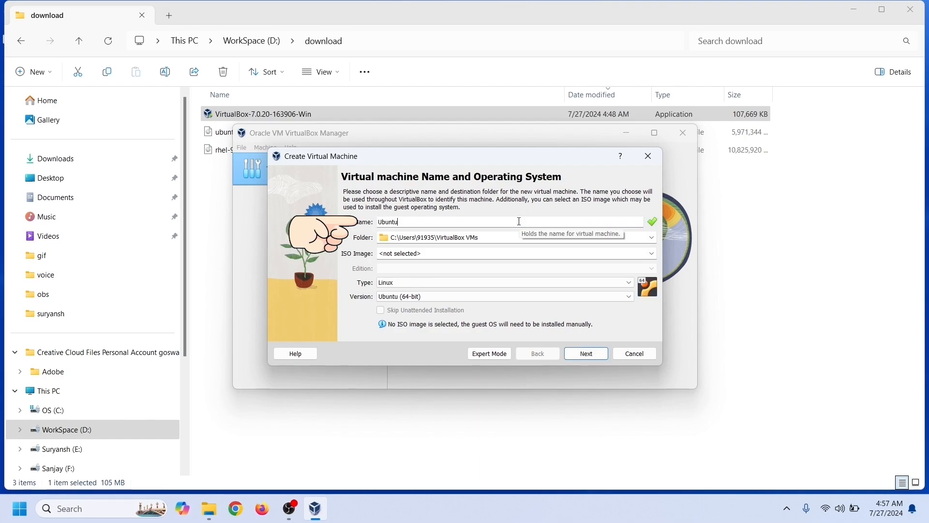
click(653, 237)
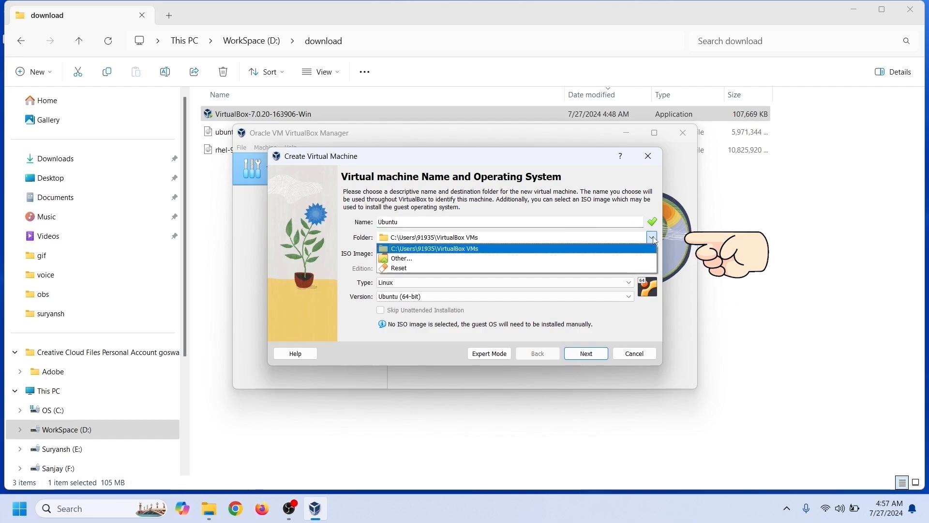
click(623, 261)
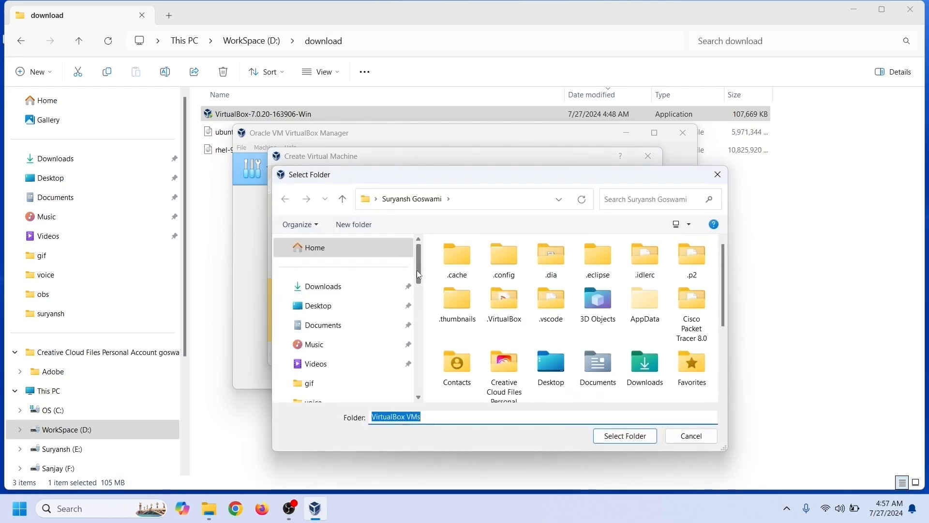
drag(417, 270, 417, 370)
click(334, 364)
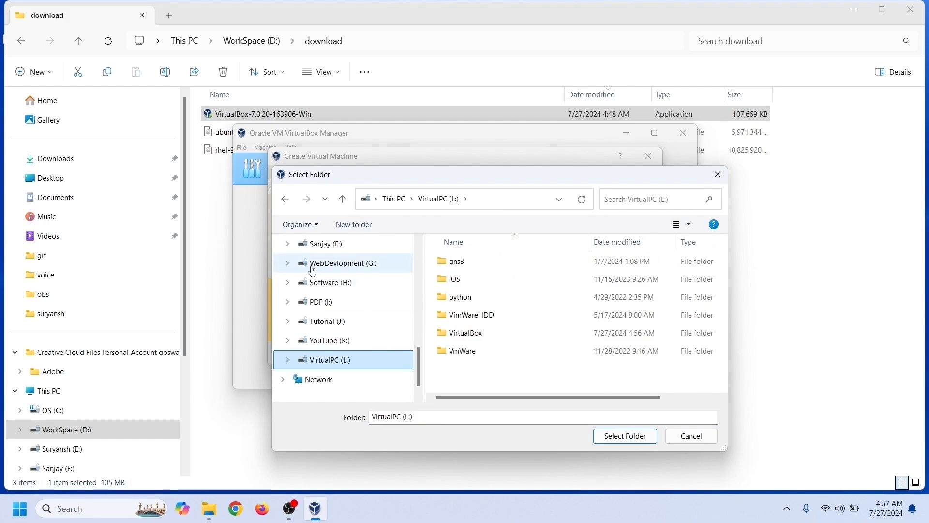
click(344, 226)
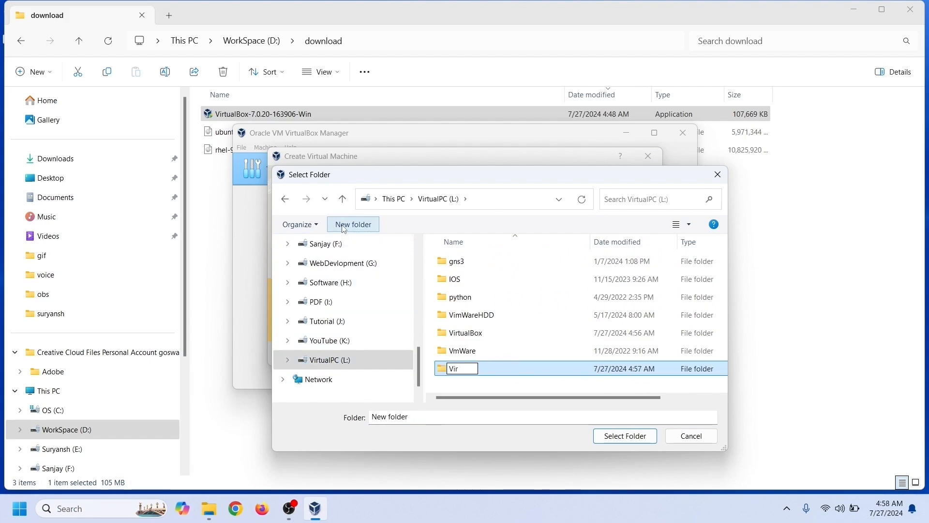
text(VirtualBoxHDD)
key(Return)
- Create an Ubuntu folder inside VirtualBoxHDD and use L:\VirtualBoxHDD\Ubuntu as the VM folder
double_click(440, 370)
click(354, 224)
text(Ub)
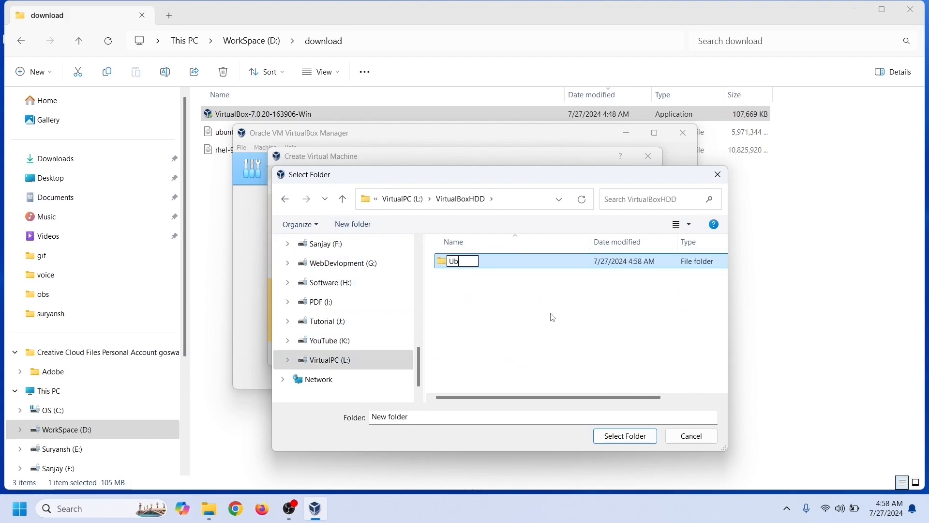
text(untu)
key(Return)
click(625, 436)
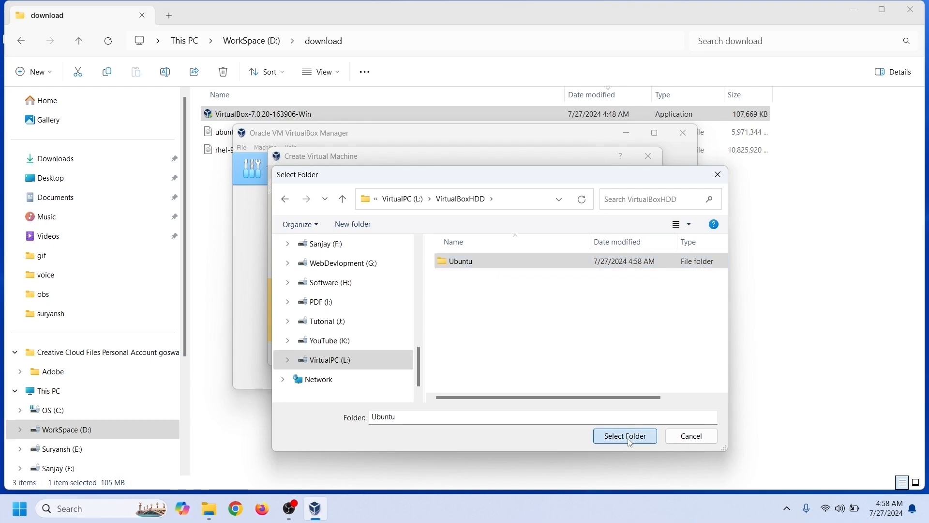
- Attach the ubuntu-24.04-desktop-amd64 ISO and skip unattended installation
click(652, 253)
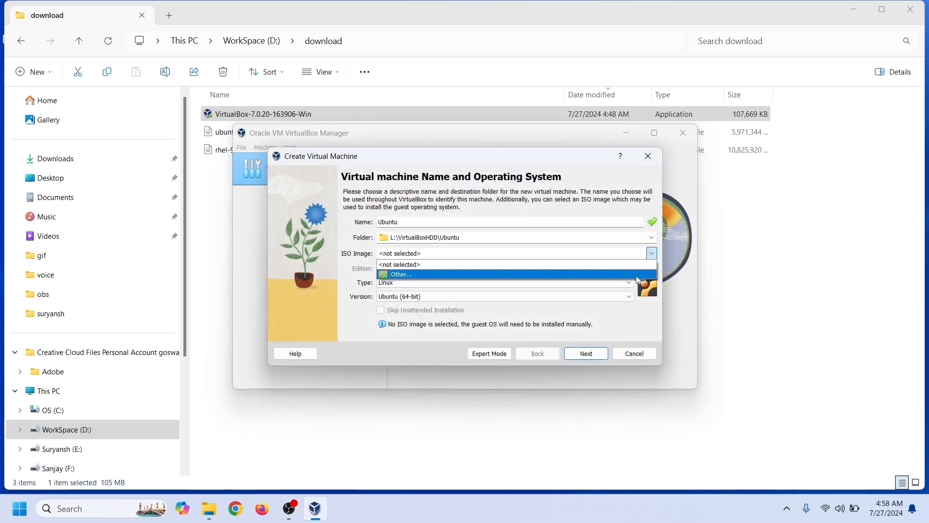
click(644, 274)
click(554, 293)
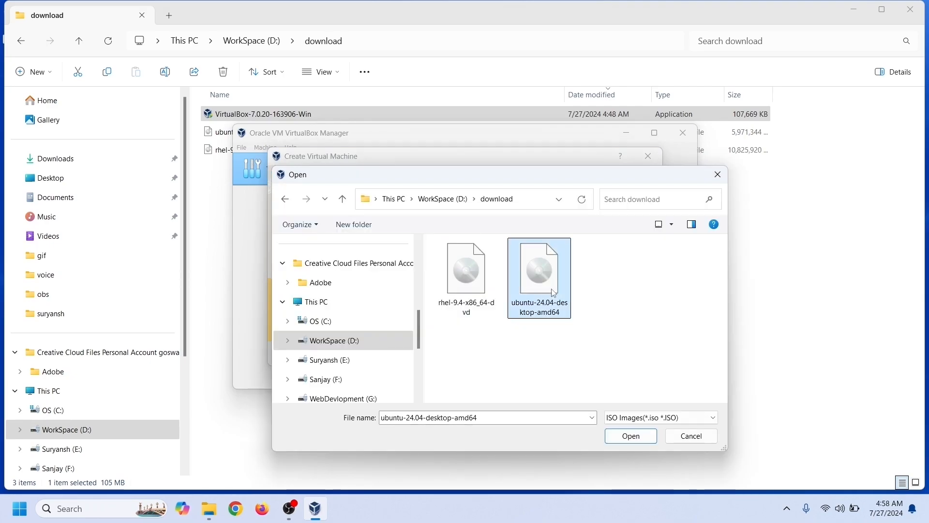
click(631, 436)
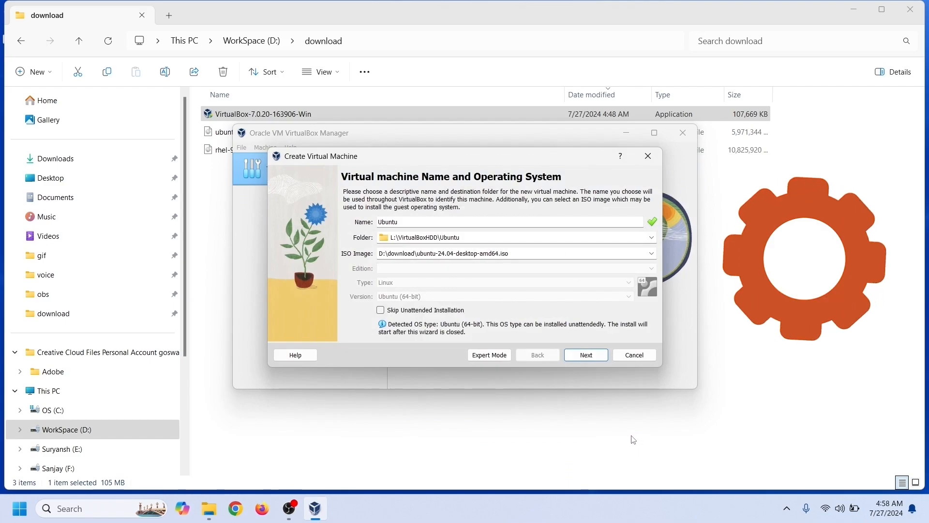
click(381, 312)
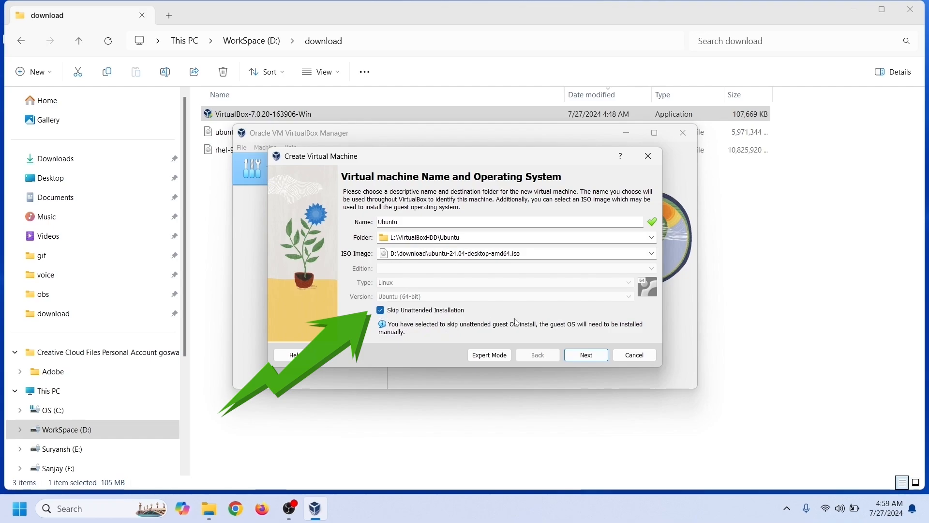
click(587, 354)
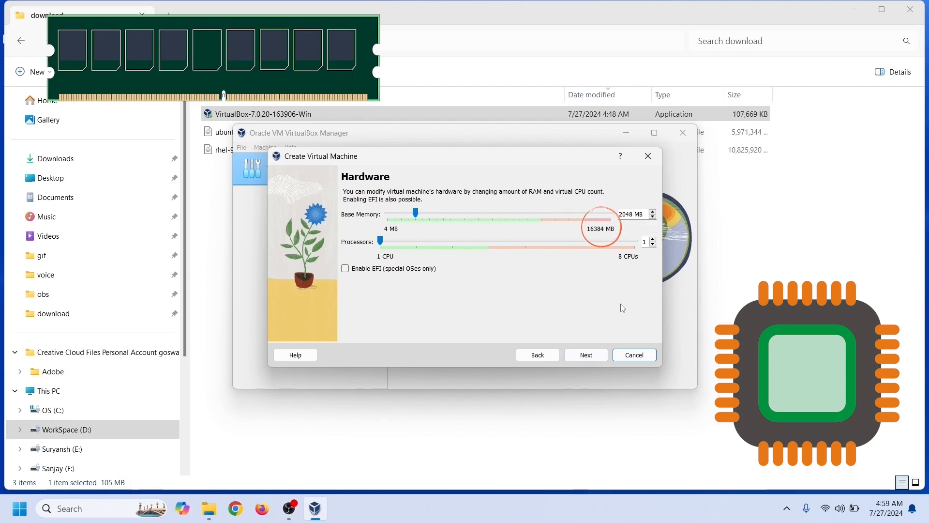
- Set Base Memory to 4096 MB and Processors to 2 on the Hardware page
click(623, 214)
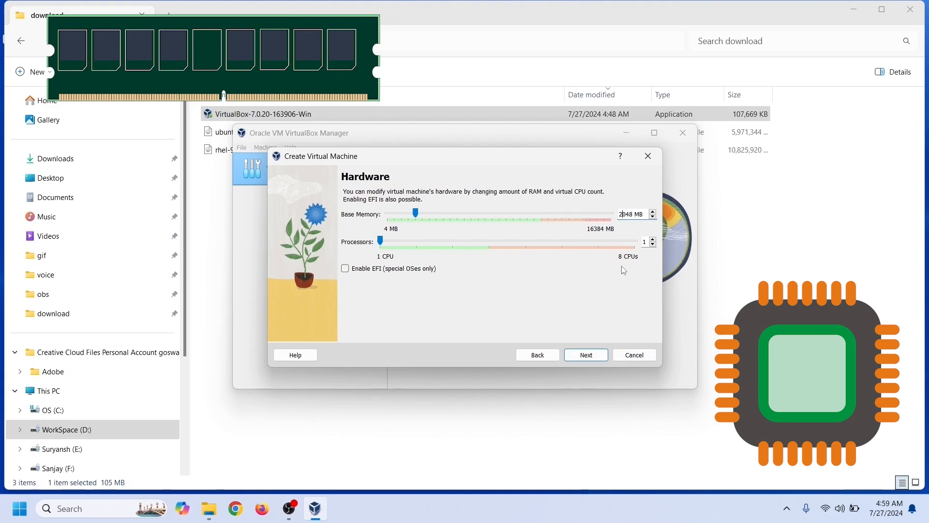
key(BackSpace)
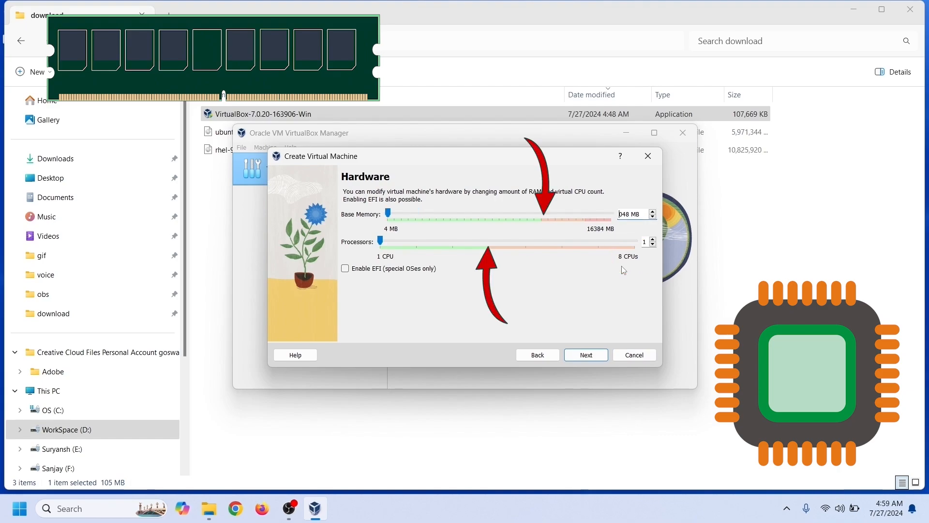
text(4)
key(Delete)
text(96)
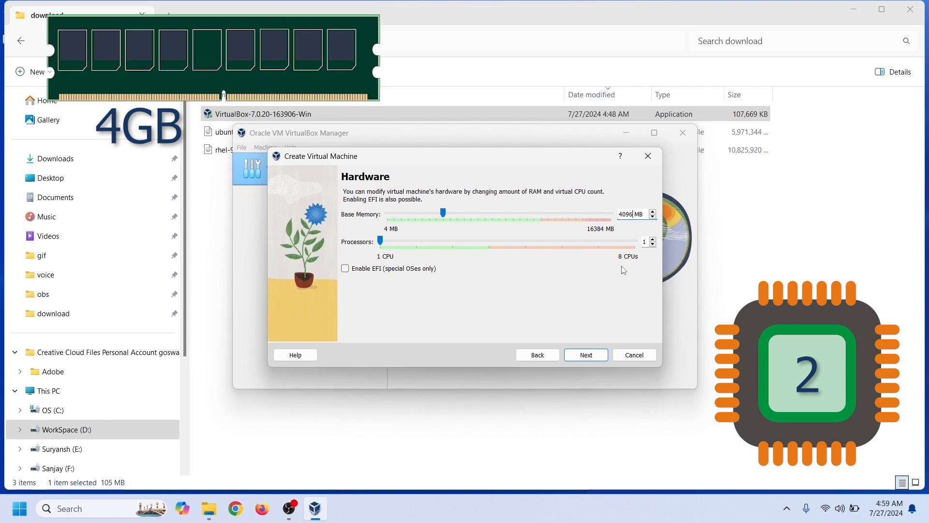
key(Tab)
key(Up)
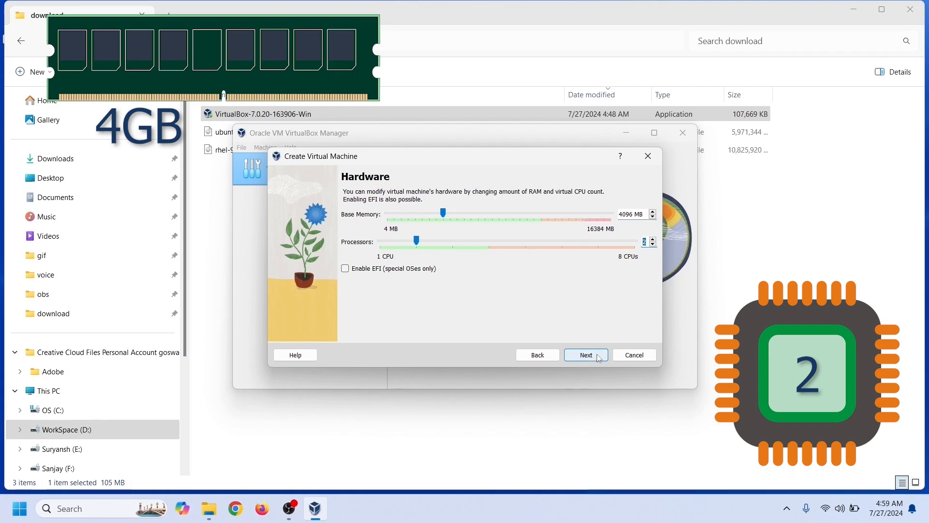
click(599, 356)
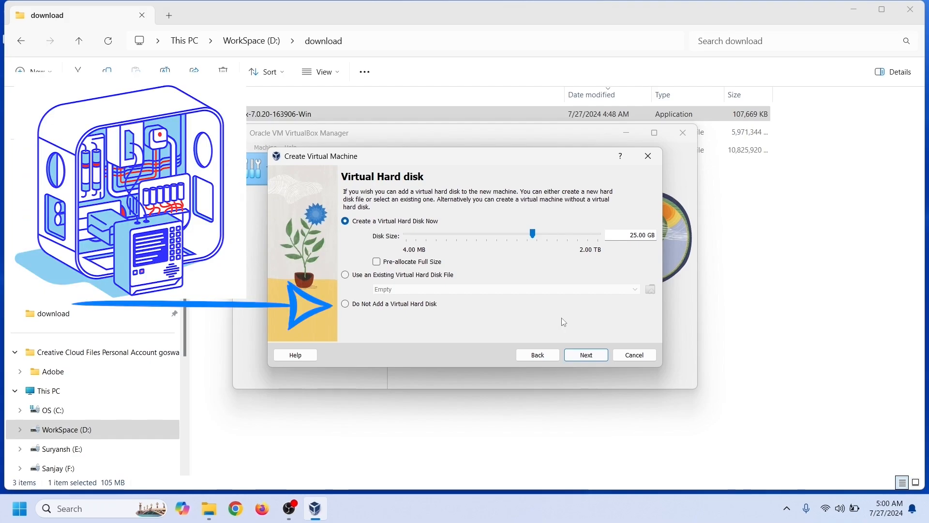
- Keep the 25.00 GB disk, finish creating the VM after the summary, and enlarge the Manager window
click(600, 356)
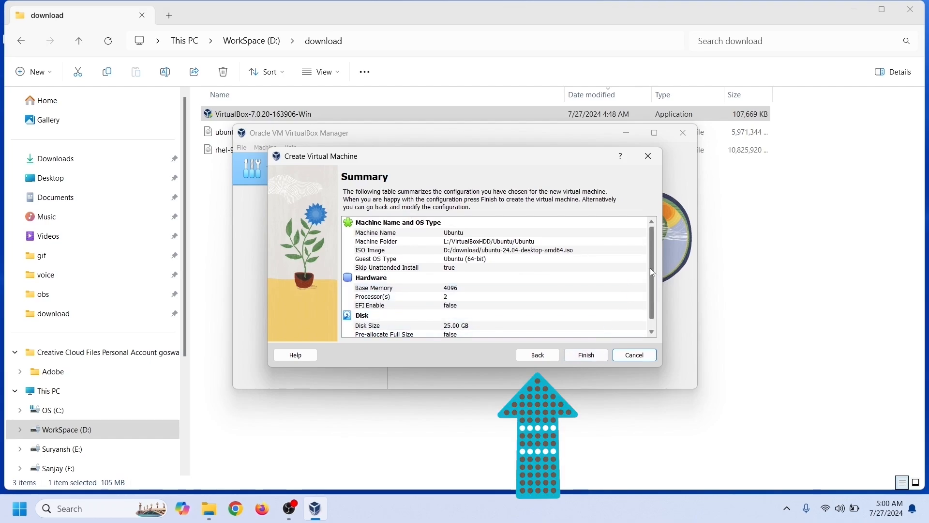
scroll(659, 285, down, 1)
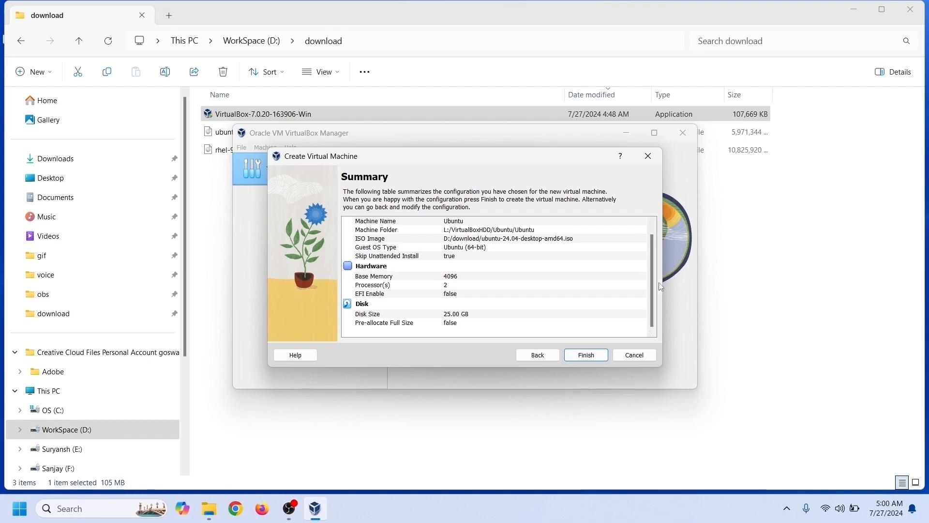
click(600, 359)
drag(695, 481, 788, 475)
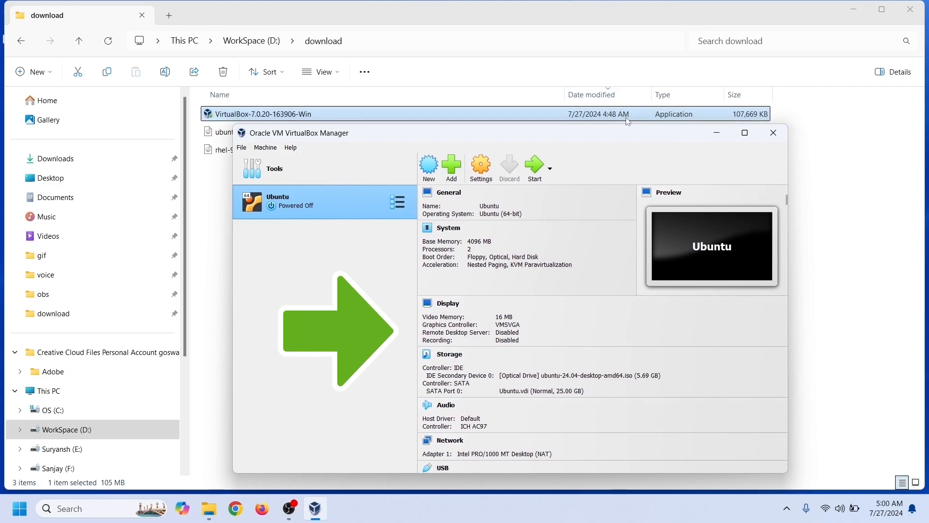
drag(634, 125, 636, 24)
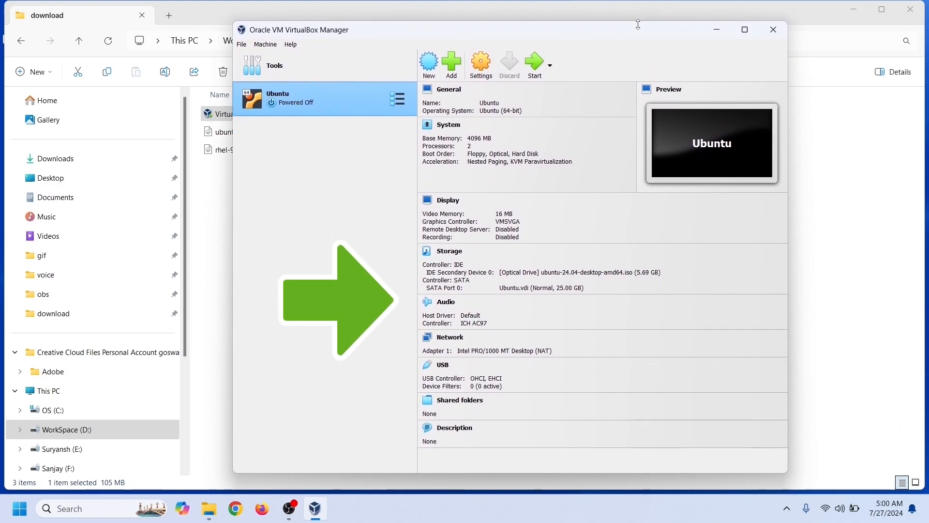
- Start the Ubuntu VM, maximize its window and capture input so it boots the installer
click(536, 76)
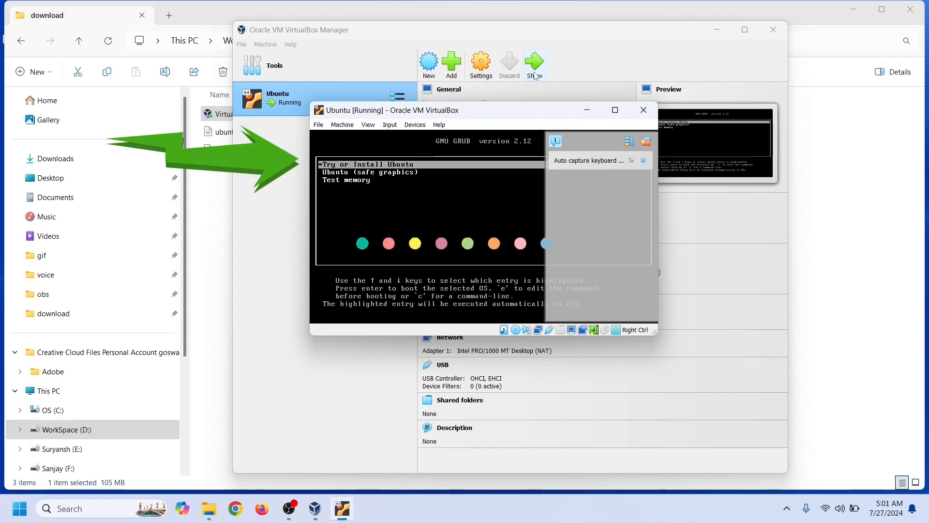
click(717, 30)
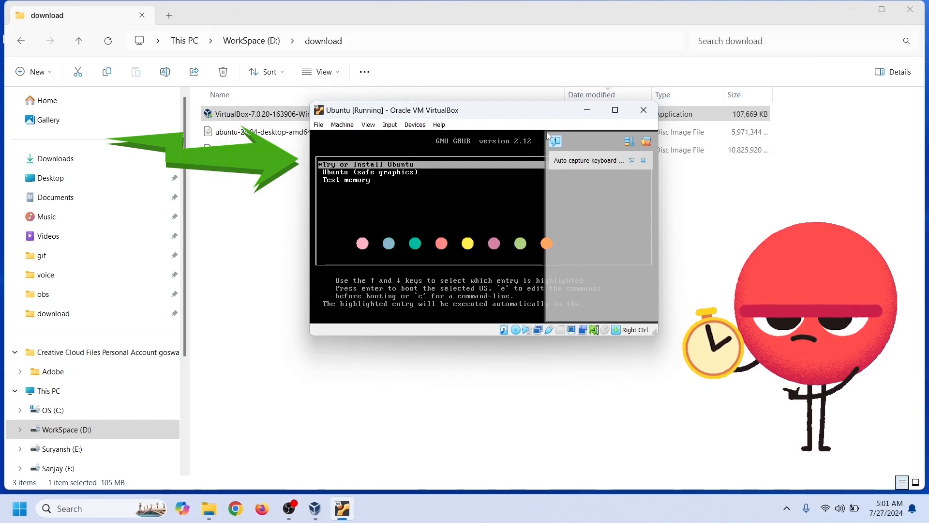
click(617, 111)
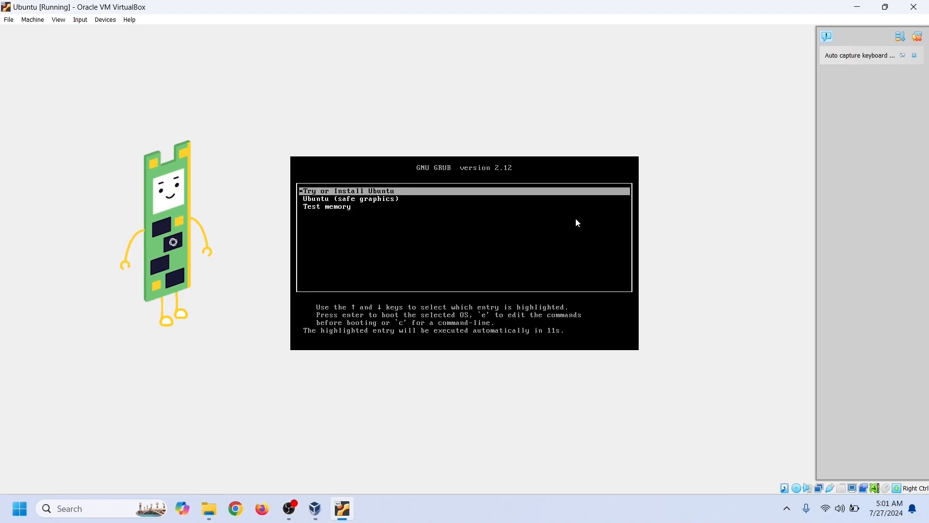
click(600, 224)
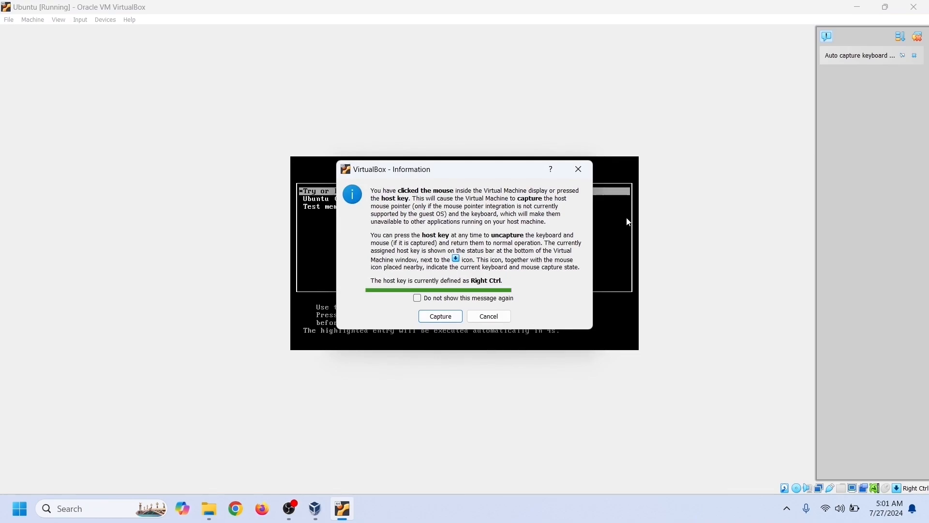
key(Return)
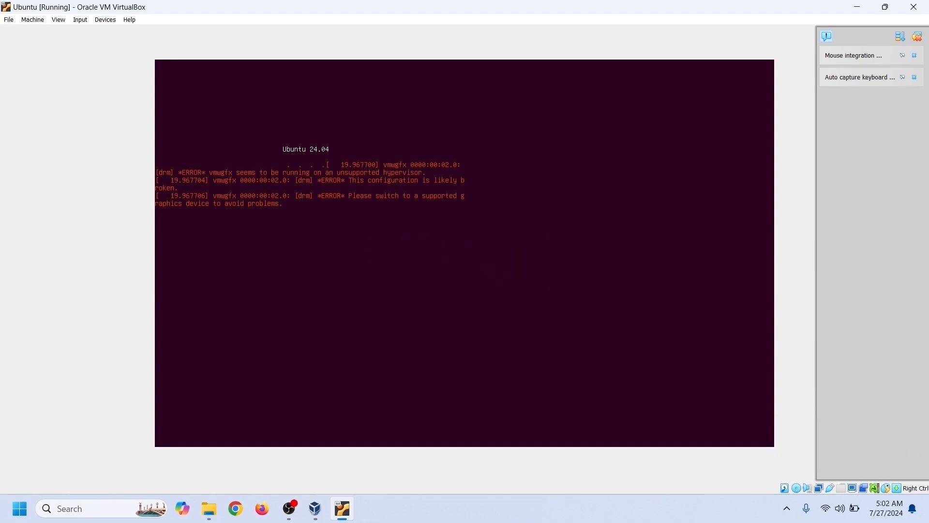
- Close the Ubuntu VM window, choosing 'Power off the machine' to shut it down
click(34, 23)
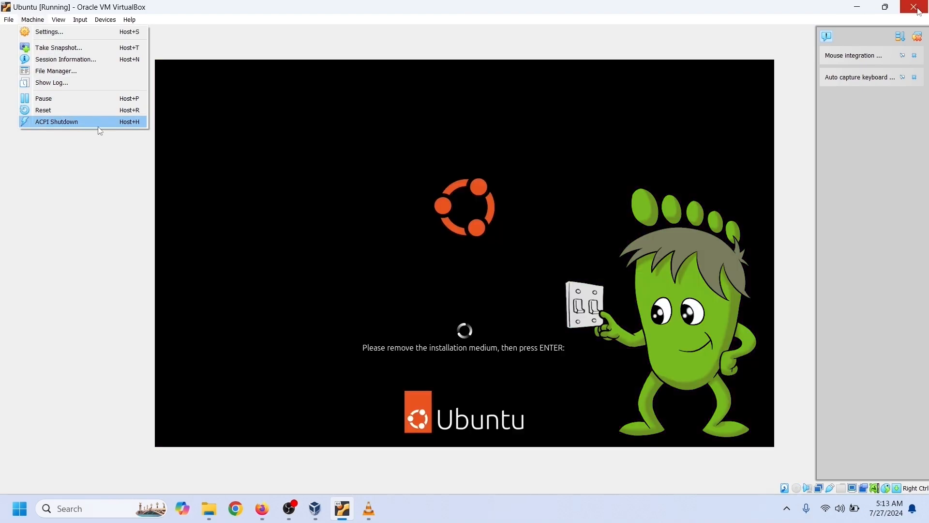
click(914, 7)
click(437, 262)
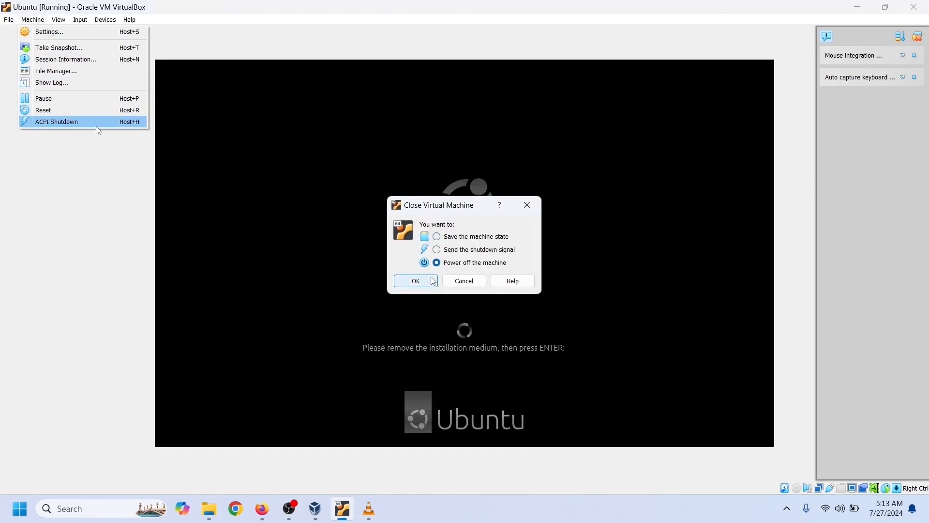
click(435, 280)
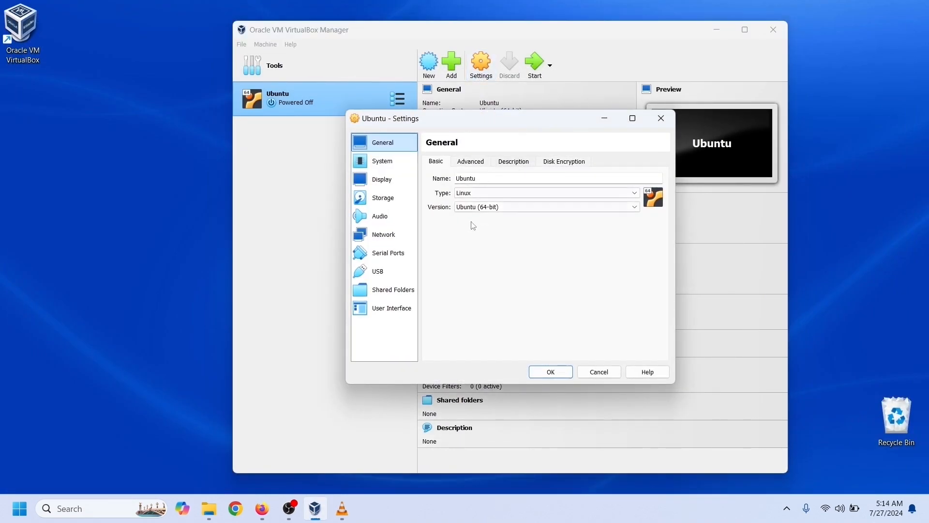
- Change the Ubuntu VM's Video Memory from its old value to 64 MB in Display settings and confirm
click(381, 180)
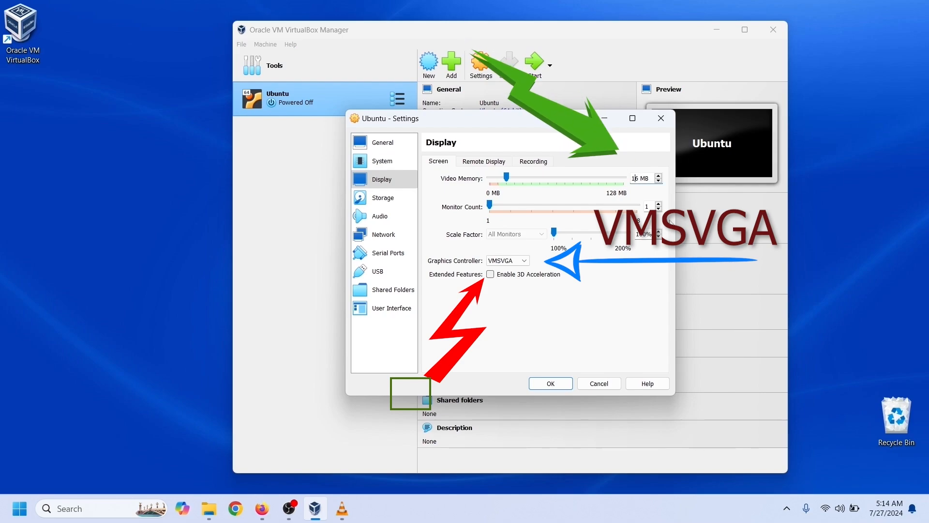
key(BackSpace)
key(Right)
text(4)
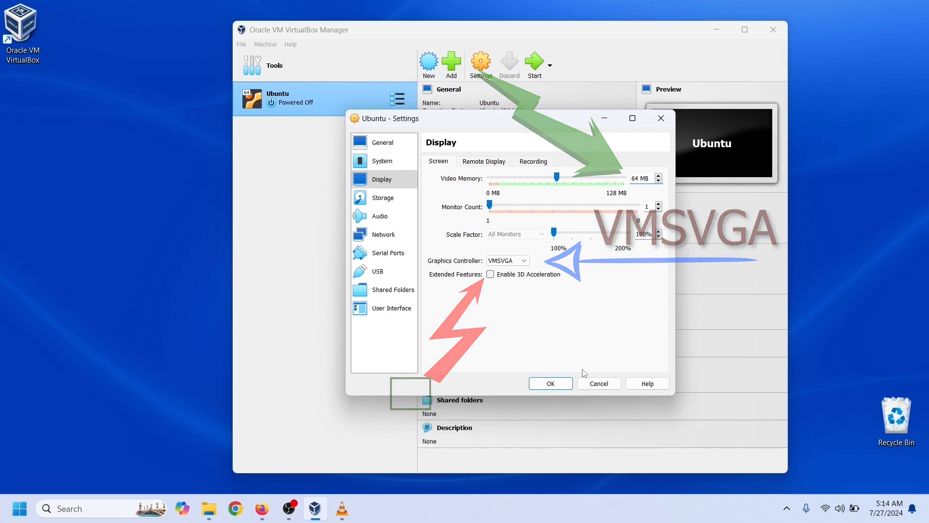
click(556, 384)
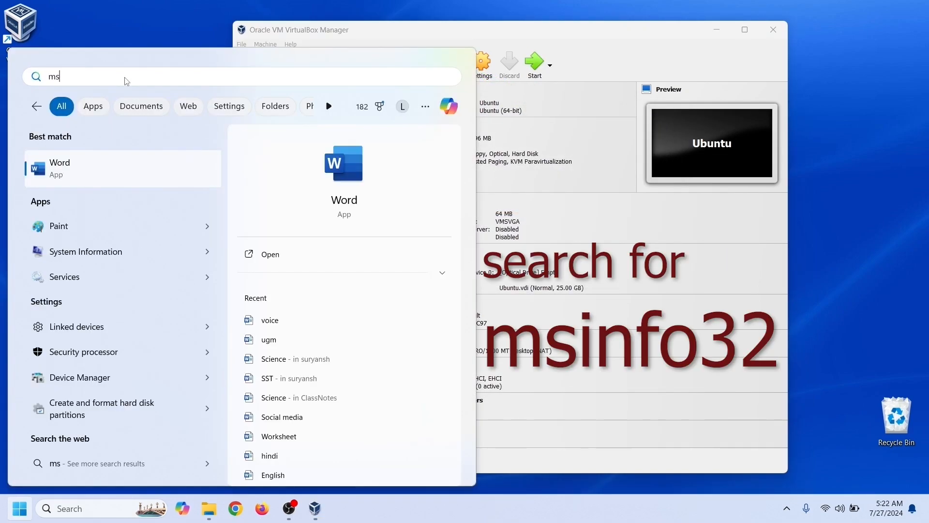
- Run msinfo32 to check System Information for a detected hypervisor, then launch Control Panel via search
text(info3)
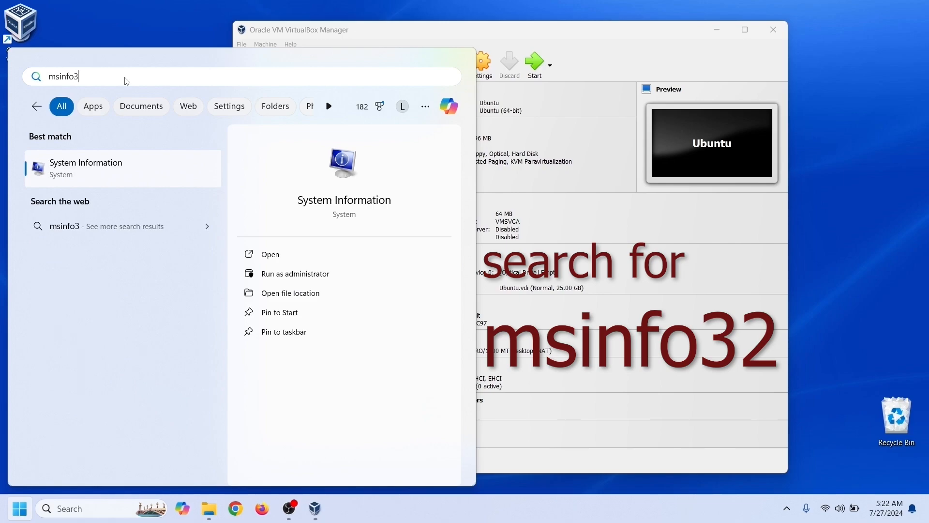
text(2)
key(Return)
drag(889, 159, 886, 280)
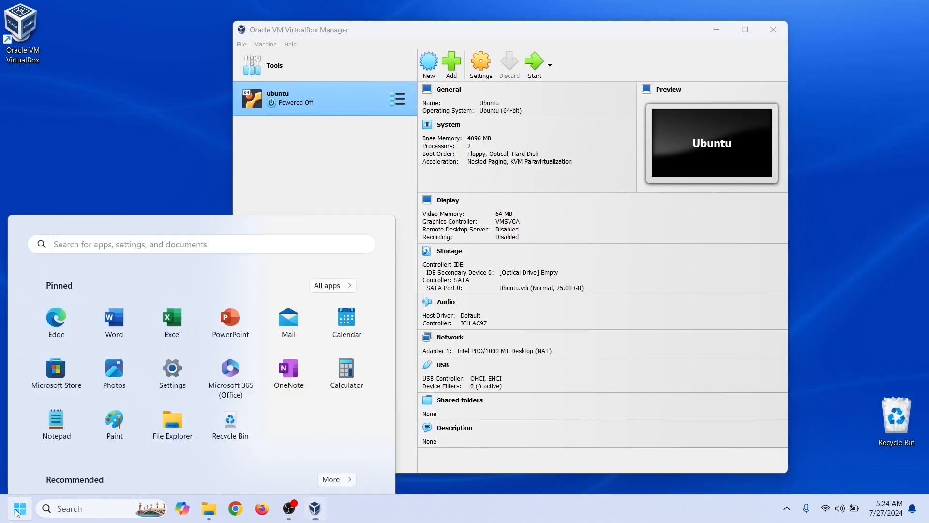
text(control)
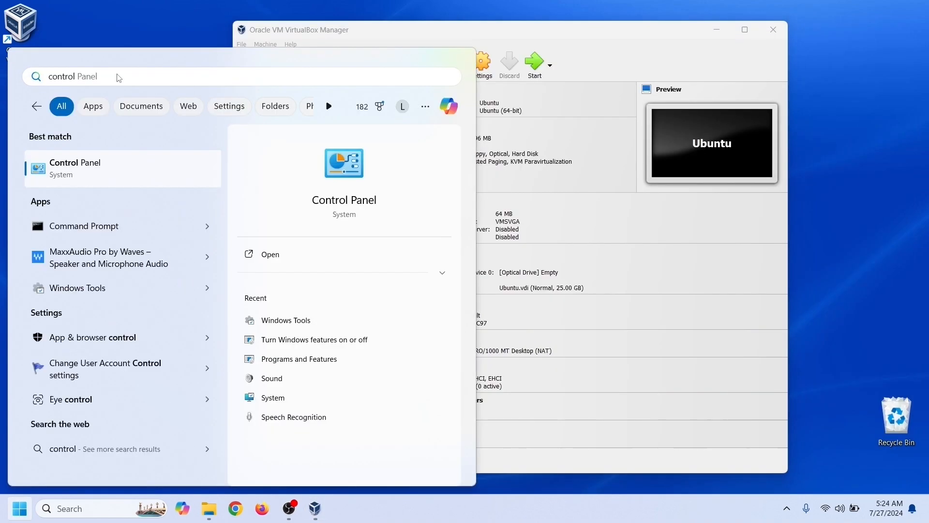
click(92, 175)
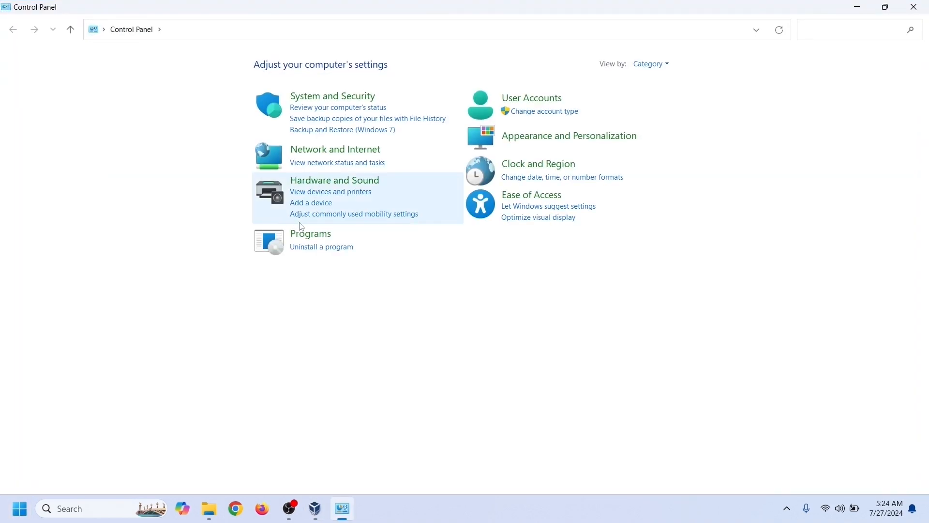
- Check under Programs > Windows features that Virtual Machine Platform and Windows Hypervisor Platform are unchecked
click(318, 240)
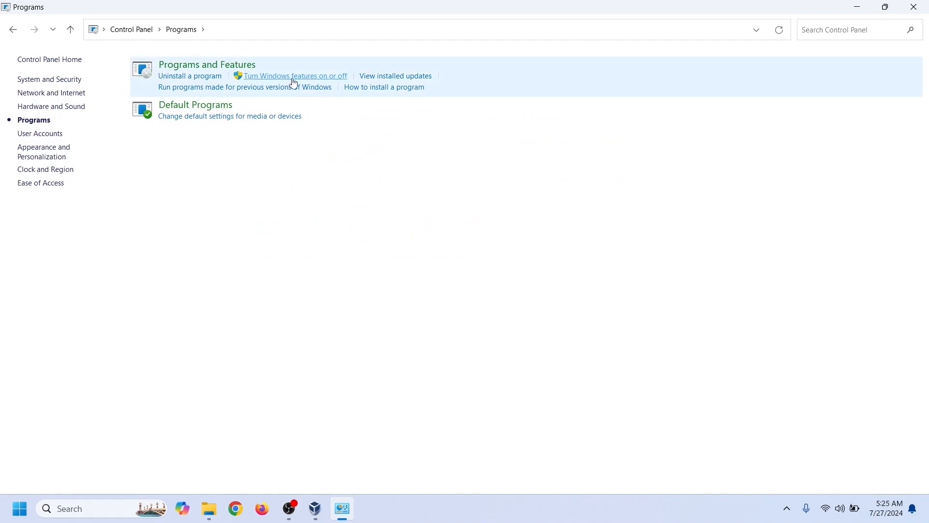
click(295, 77)
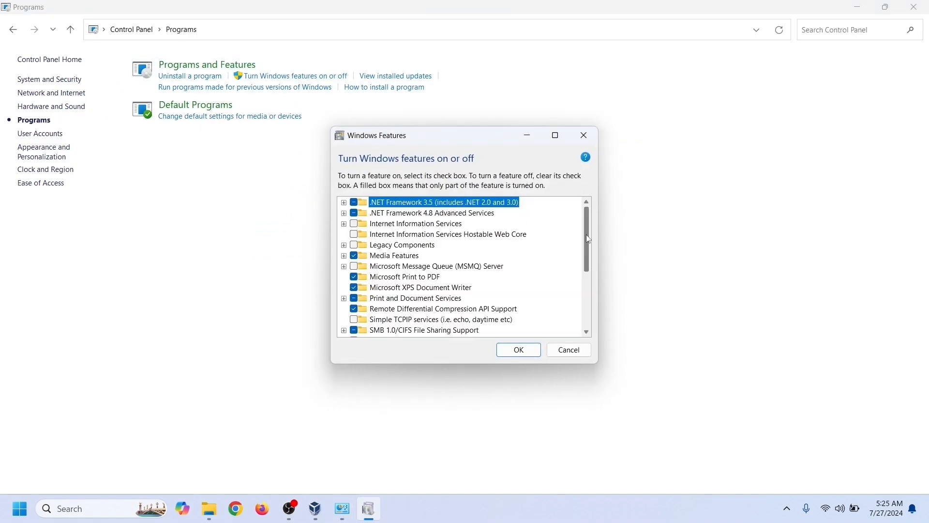
drag(590, 239, 581, 295)
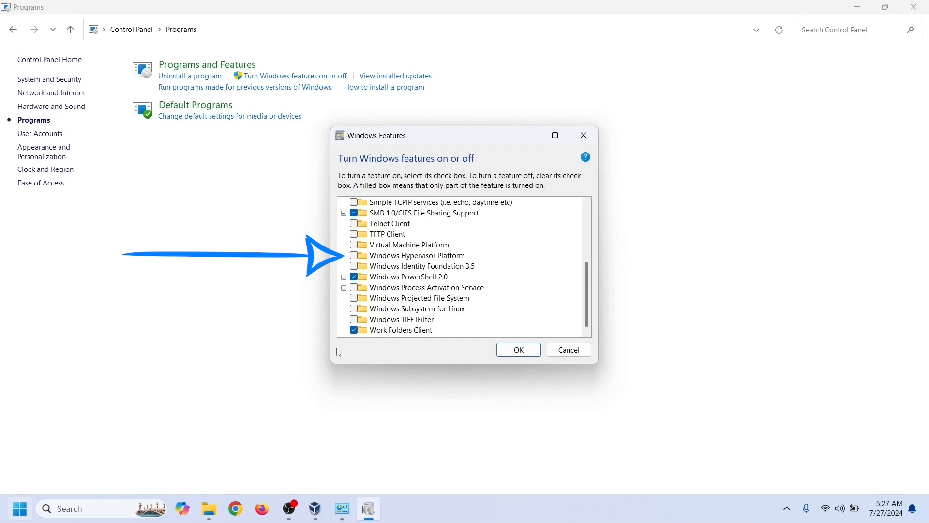
click(584, 135)
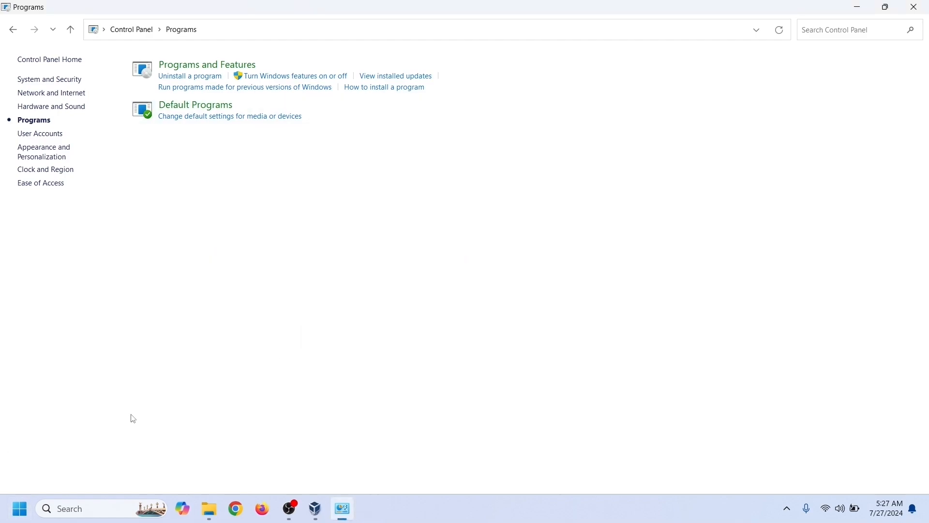
- Launch Windows PowerShell with administrator rights from the Start menu search
click(19, 519)
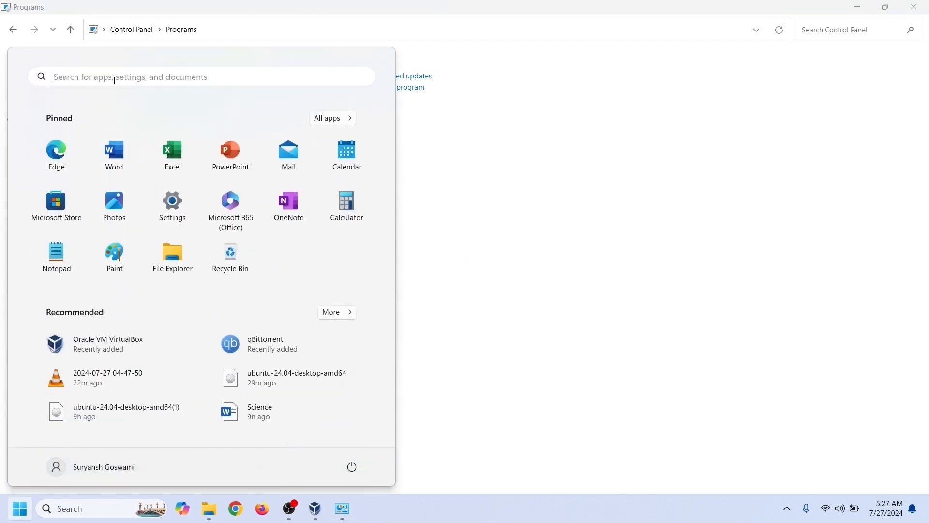
click(115, 80)
text(window)
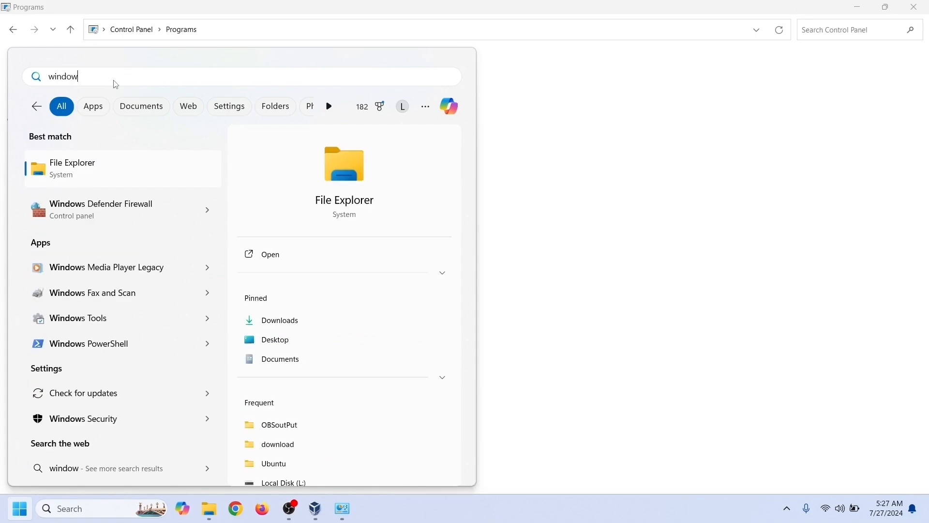
text(s powershell)
click(338, 273)
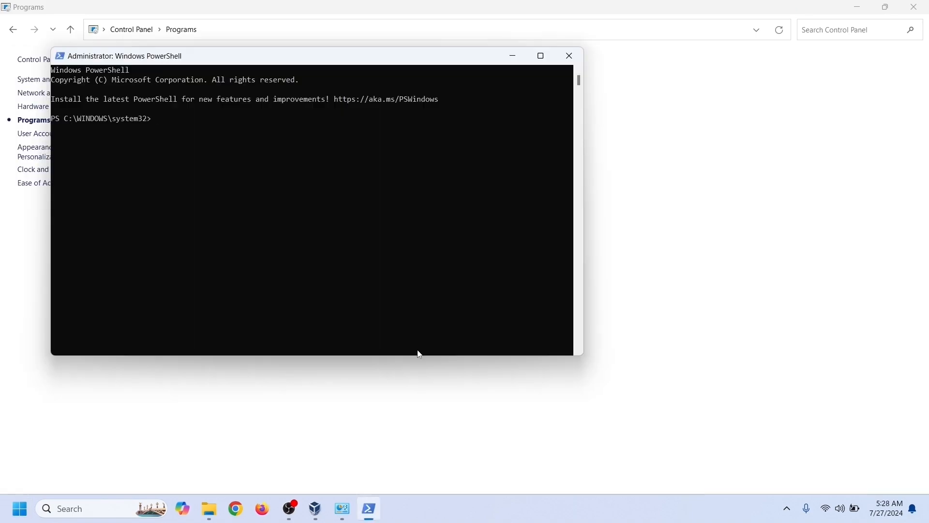
- Run Disable-WindowsOptionalFeature -Online -FeatureName Microsoft-Hyper-V-Hypervisor, then clear the screen
text(Disable-WindowsOptionalFeature -online -FeatureName Microsoft-Hyper-V-H)
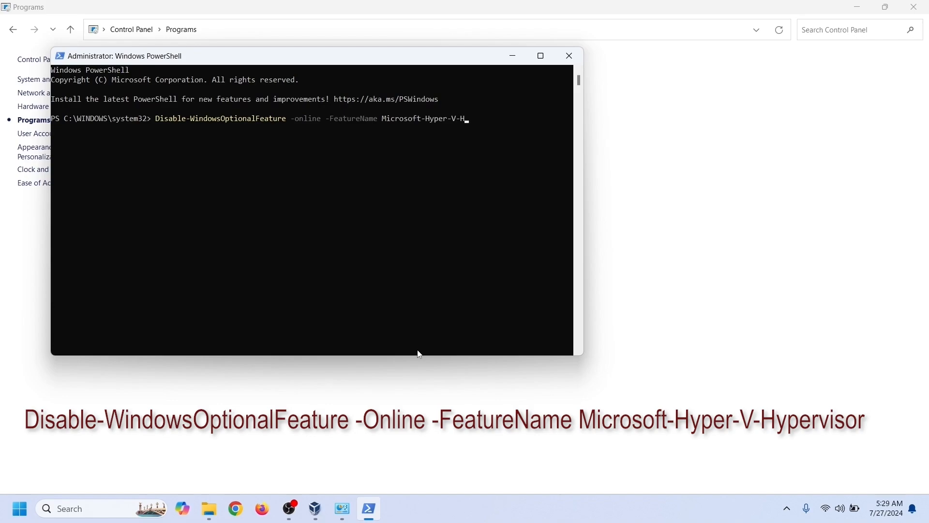
text(rviso)
key(Return)
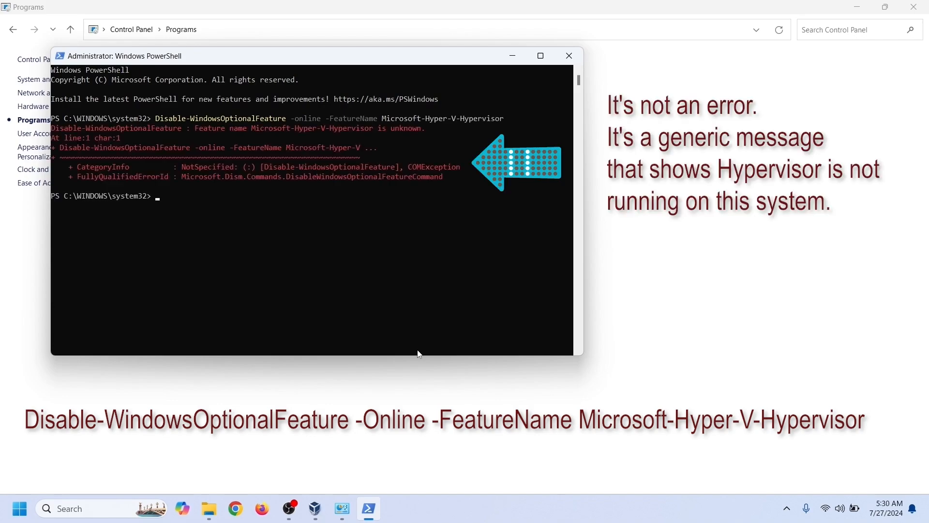
text(clea)
text(r)
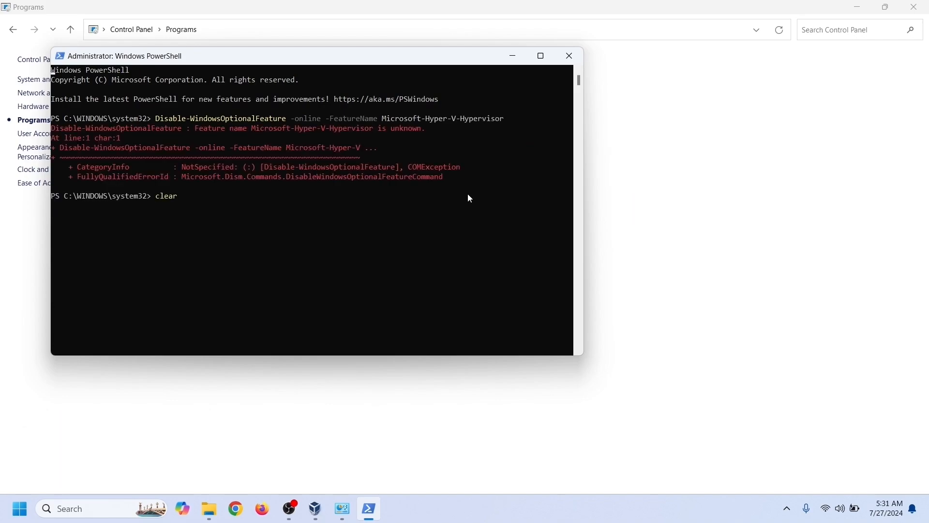
key(Return)
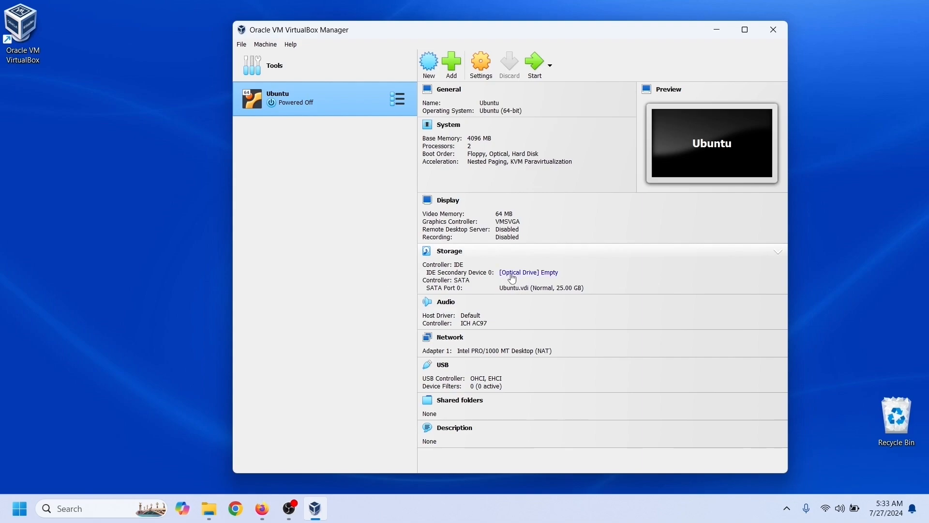
- Insert ubuntu-24.04-desktop-amd64.iso into the Ubuntu VM's empty optical drive and start the VM
click(555, 279)
click(624, 293)
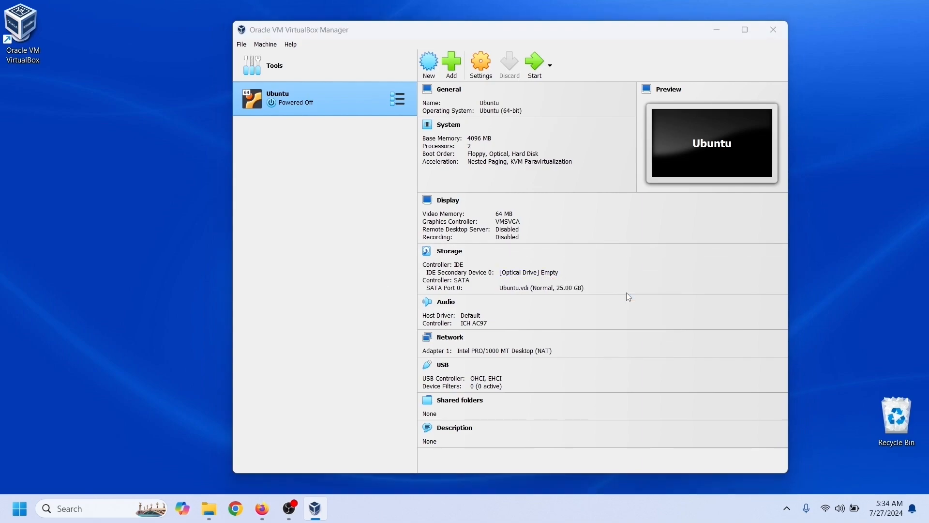
double_click(499, 164)
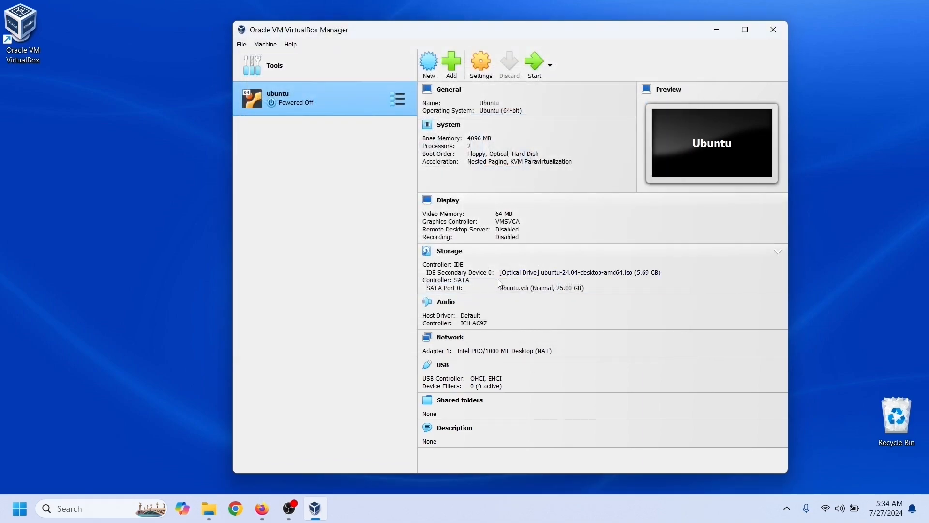
click(543, 61)
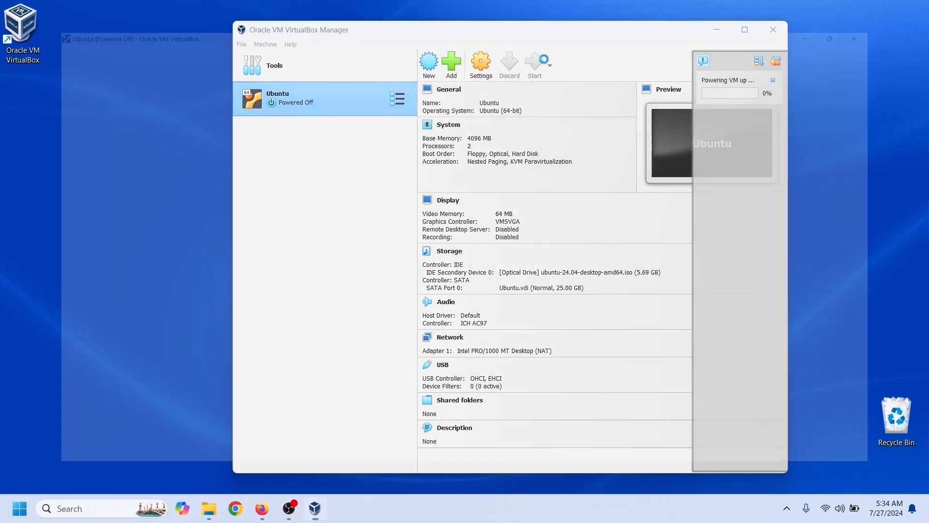
- Boot the installer from the GRUB menu, keep English, and continue past Accessibility
key(Return)
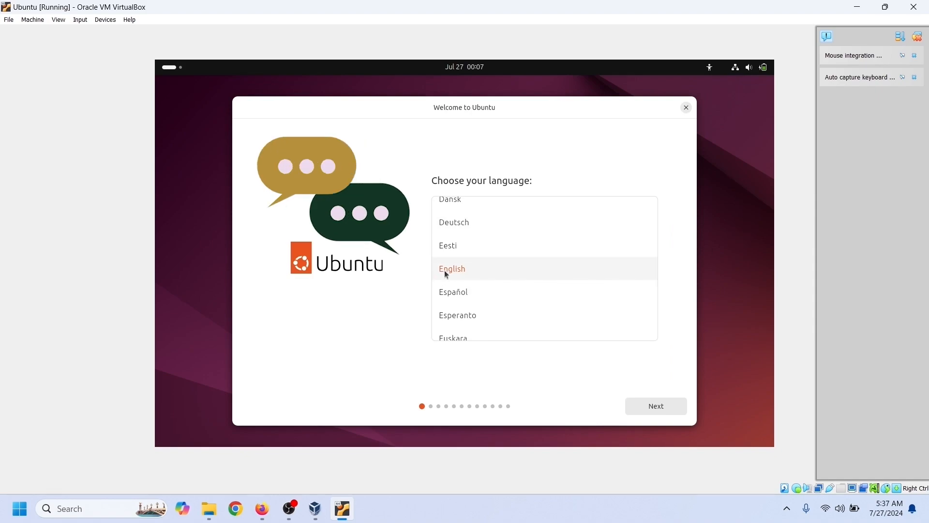
click(656, 408)
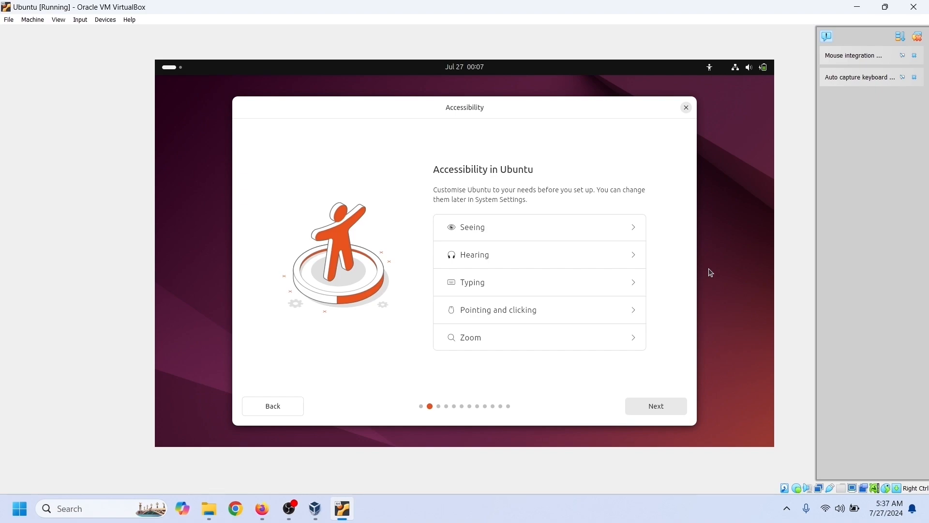
click(666, 406)
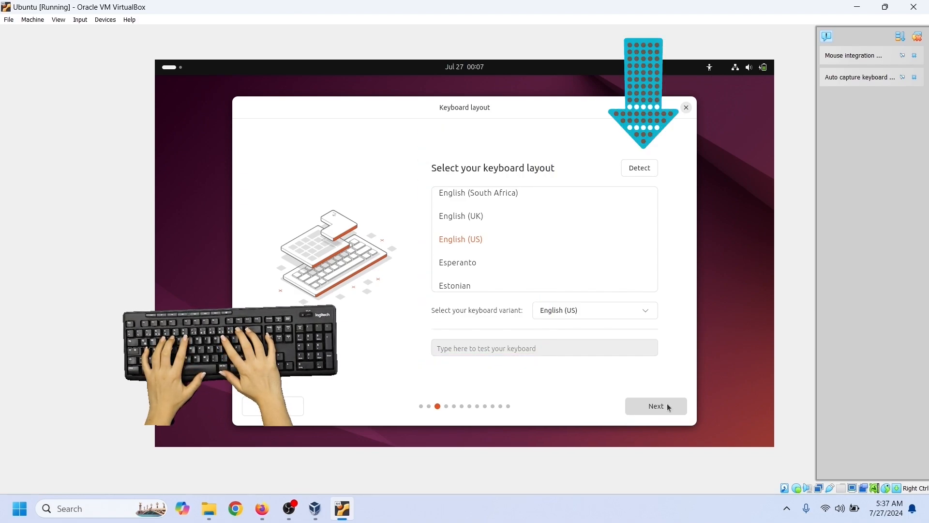
- Accept the English (US) keyboard layout, keep the wired connection, and skip the installer update
click(669, 407)
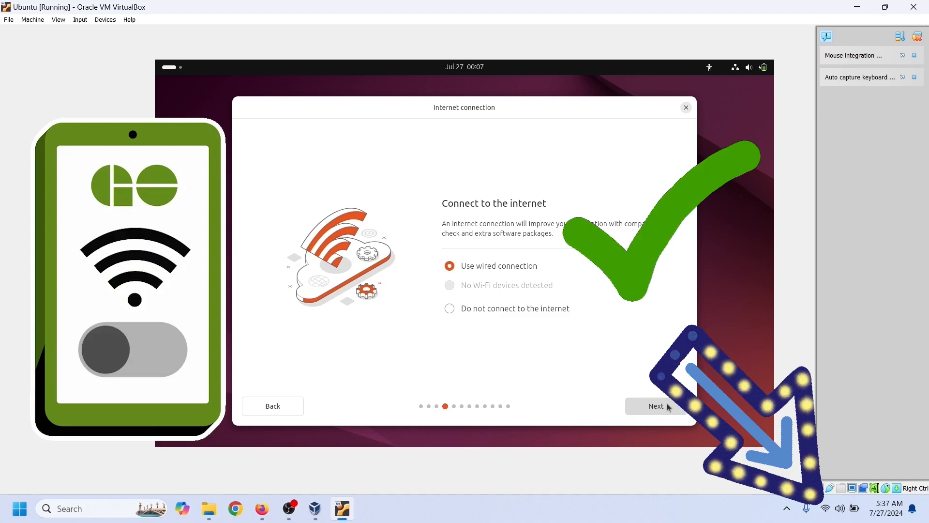
click(668, 407)
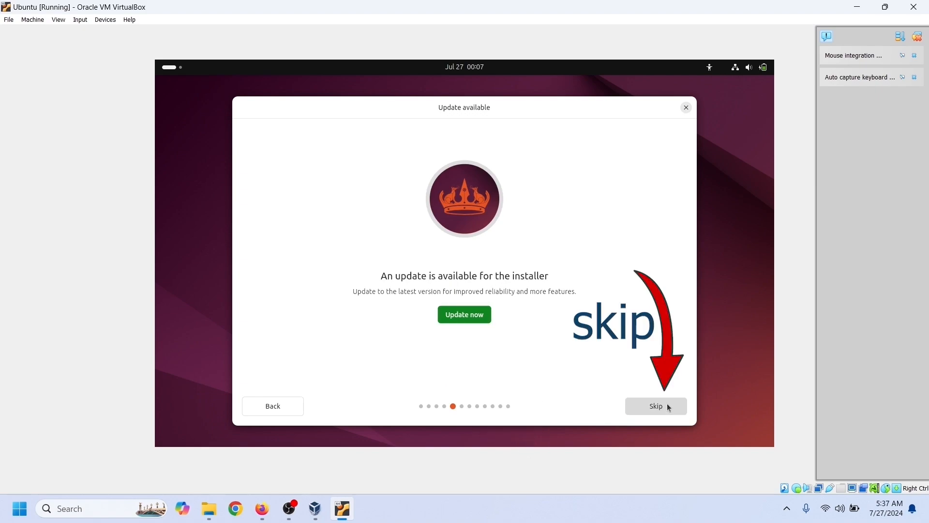
click(669, 407)
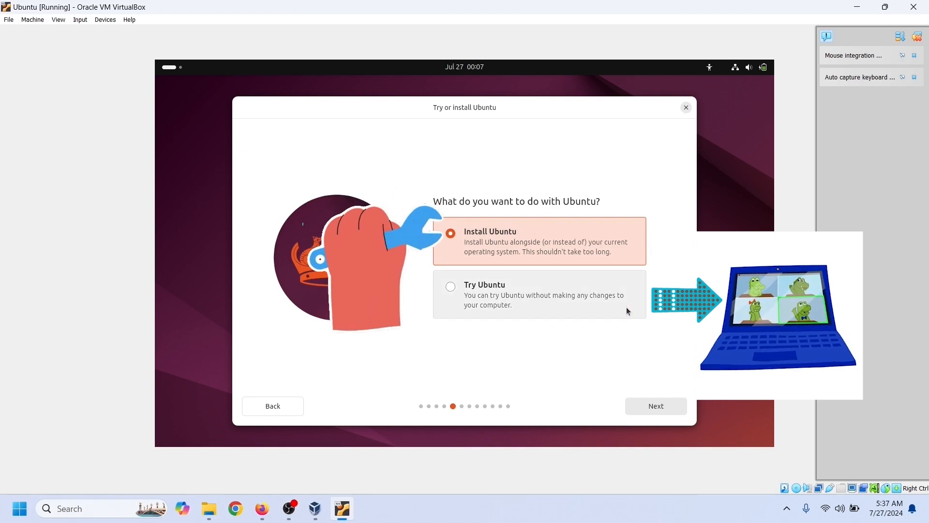
- Pick Install Ubuntu, Interactive installation, and the Extended selection of apps
click(673, 408)
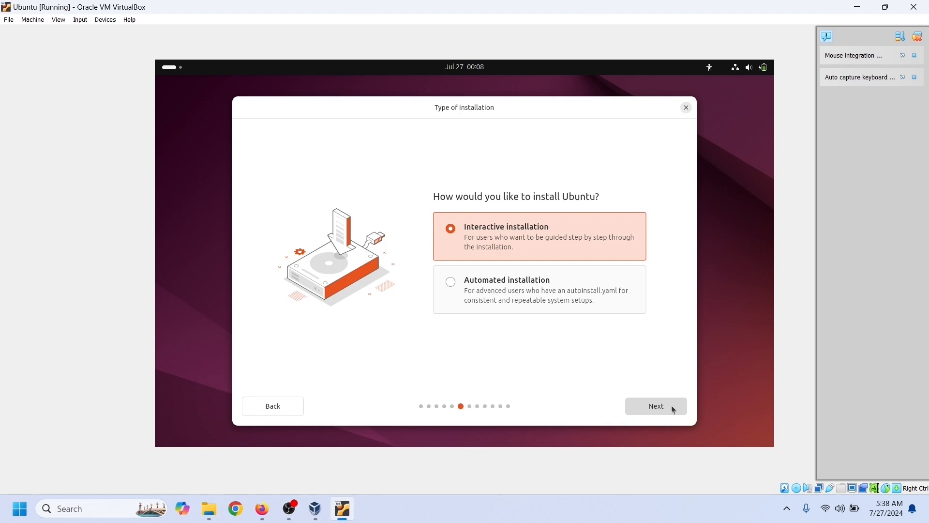
click(673, 409)
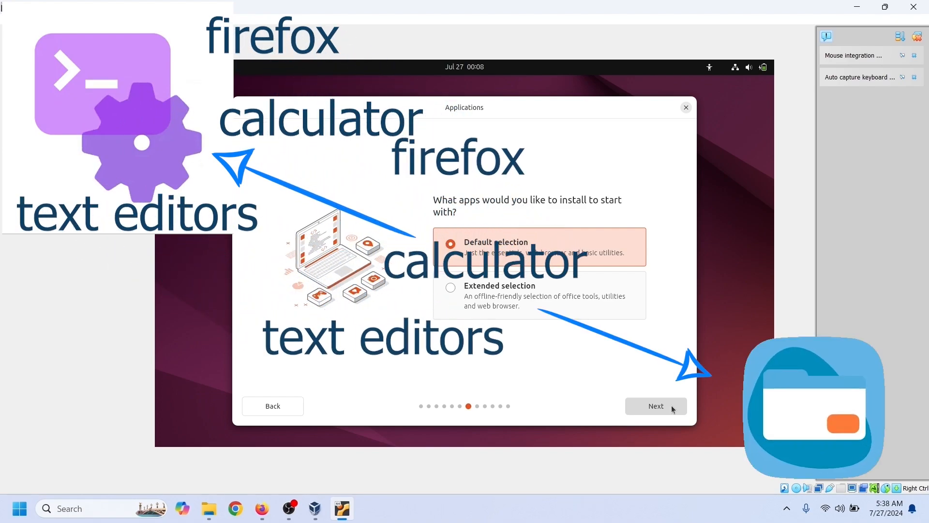
click(582, 314)
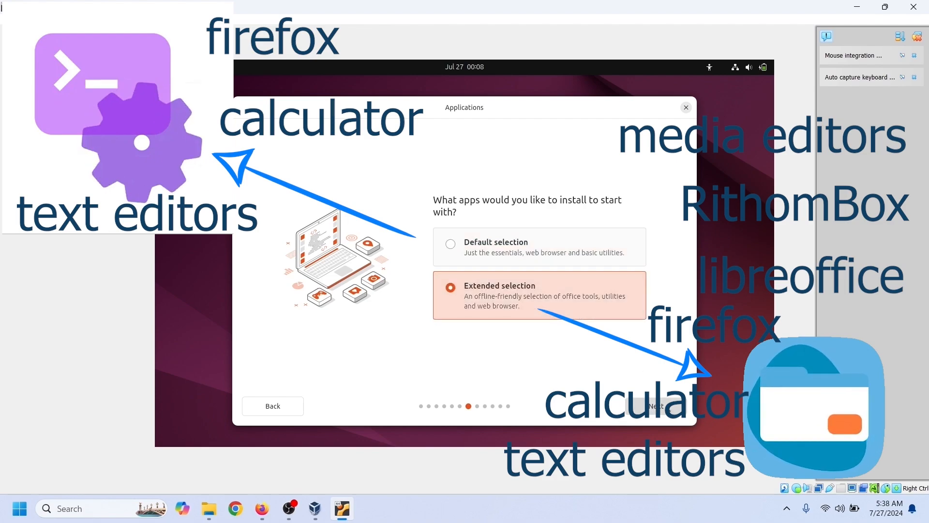
click(667, 406)
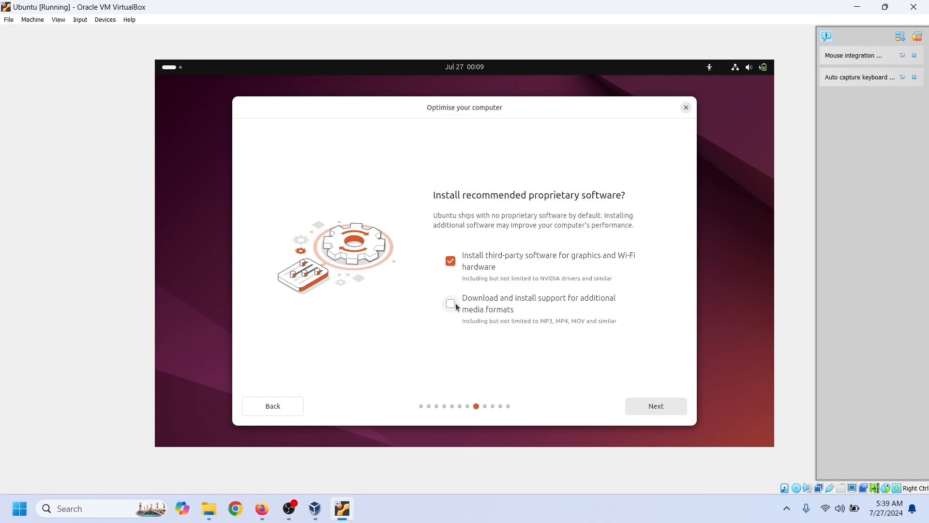
- Continue past the proprietary software options and keep advanced disk features set to None
click(670, 408)
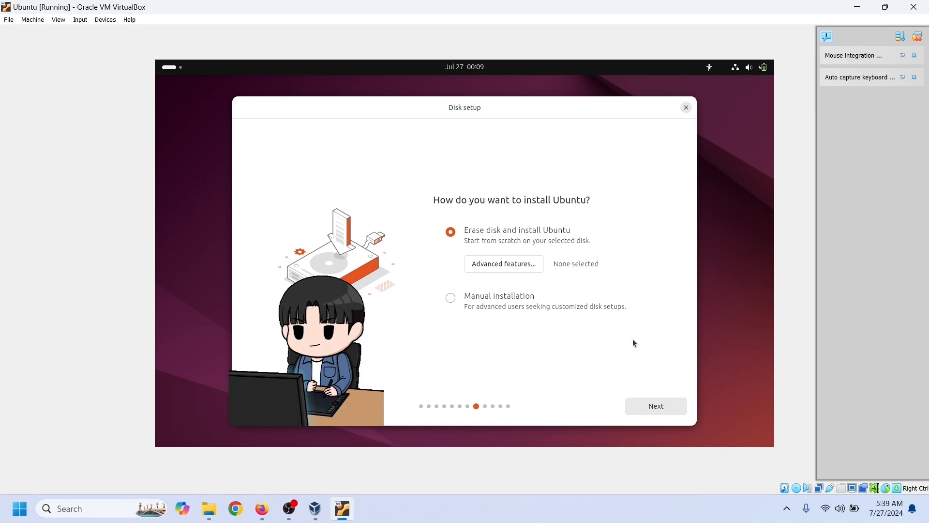
click(537, 267)
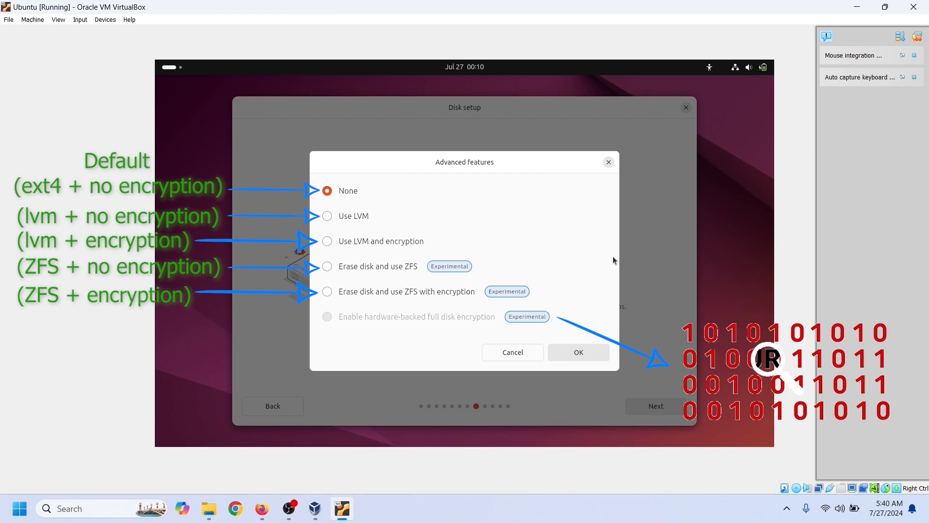
click(542, 357)
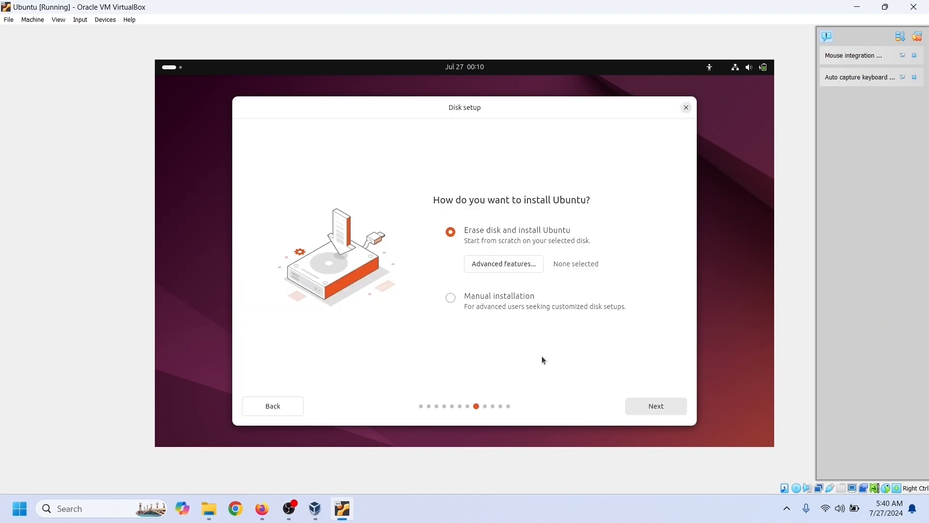
- Choose Manual installation and begin a new partition in the disk's free space
click(517, 299)
click(676, 407)
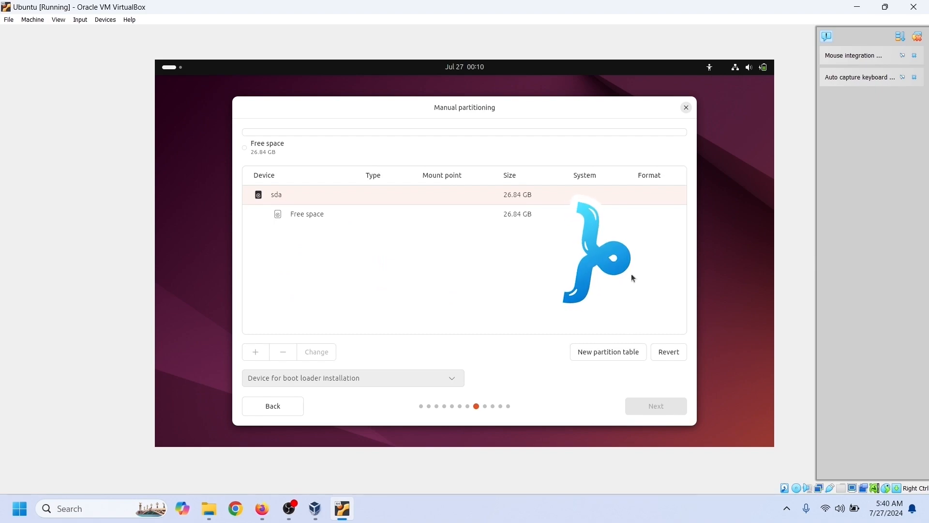
click(464, 220)
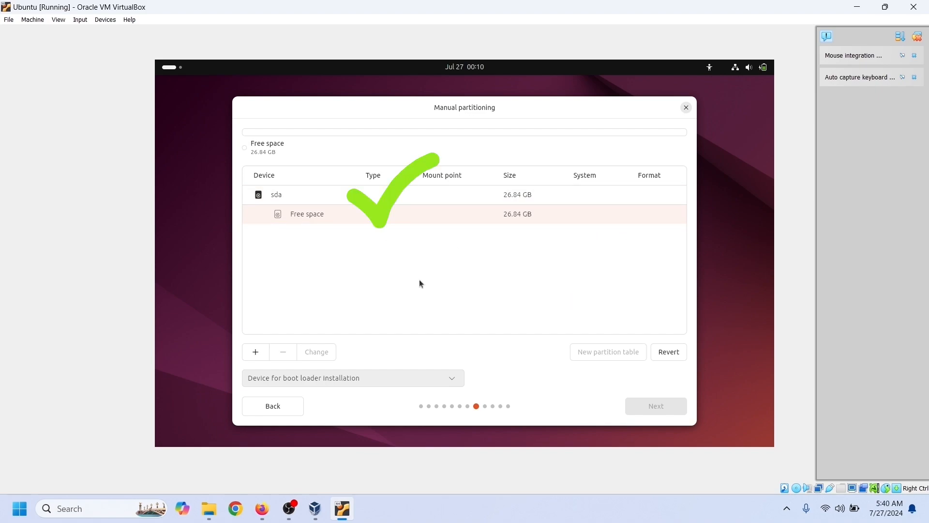
click(259, 356)
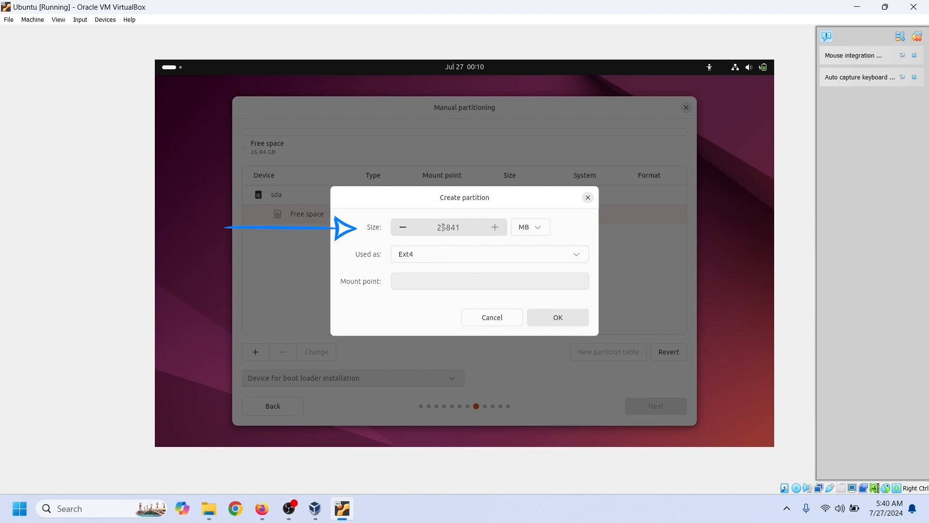
- Create the partition at 500 MB, mounted at /boot
click(541, 228)
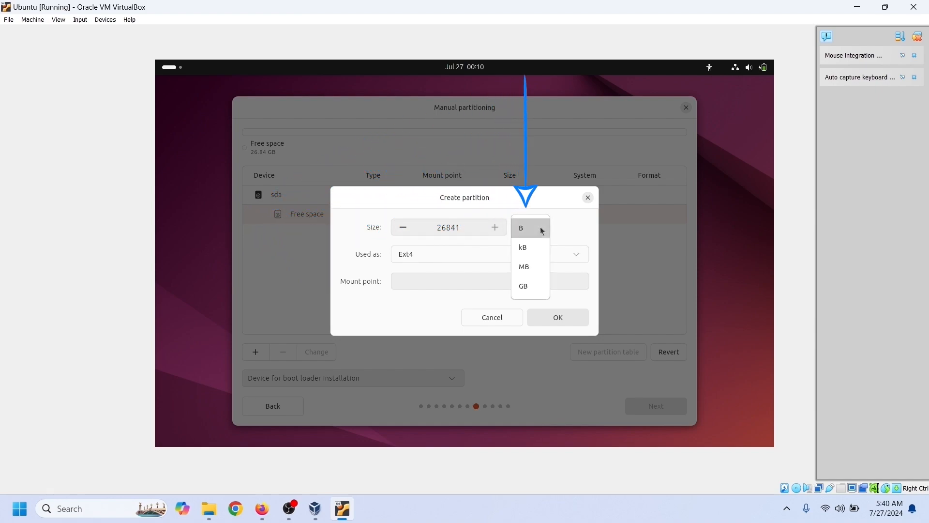
click(541, 228)
click(536, 228)
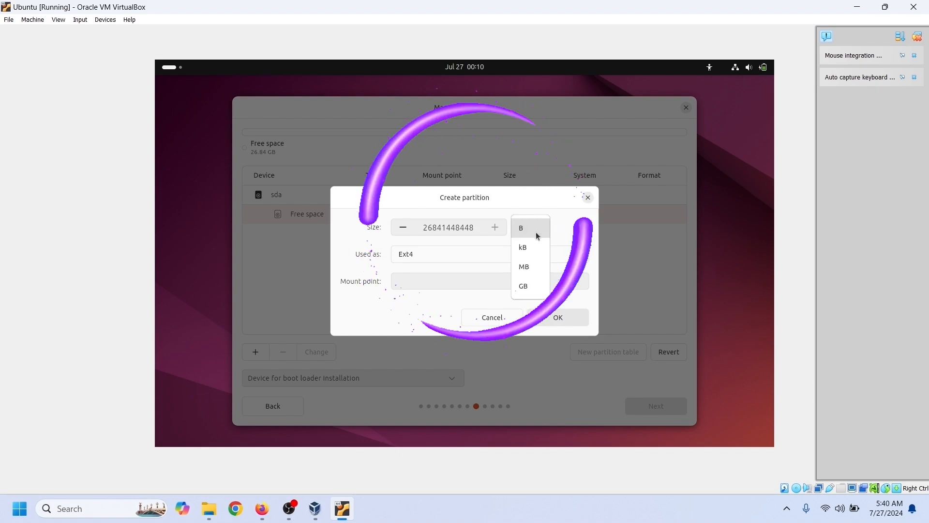
click(529, 265)
double_click(448, 227)
text(500)
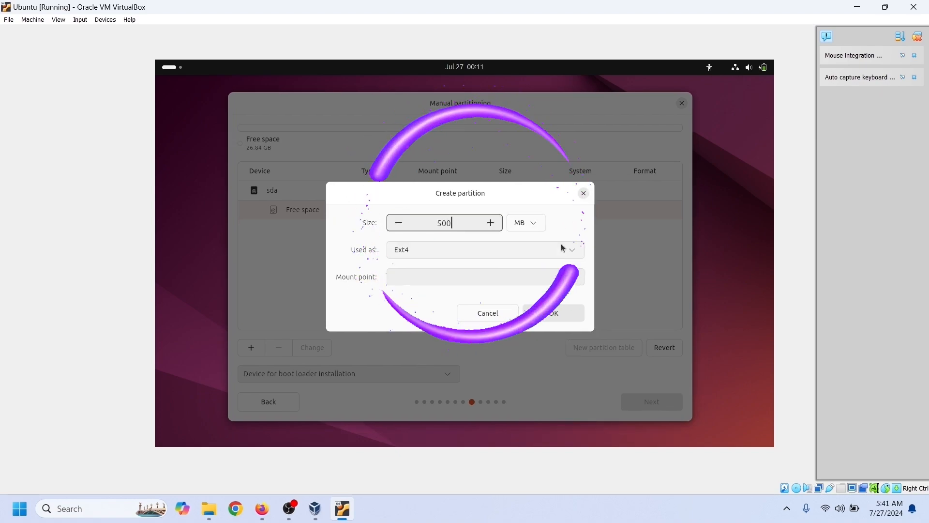
click(564, 276)
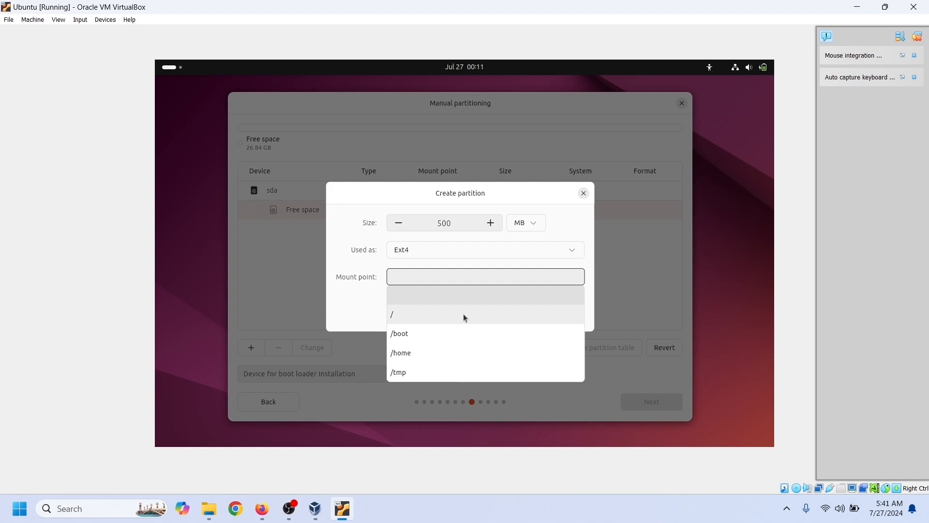
click(463, 326)
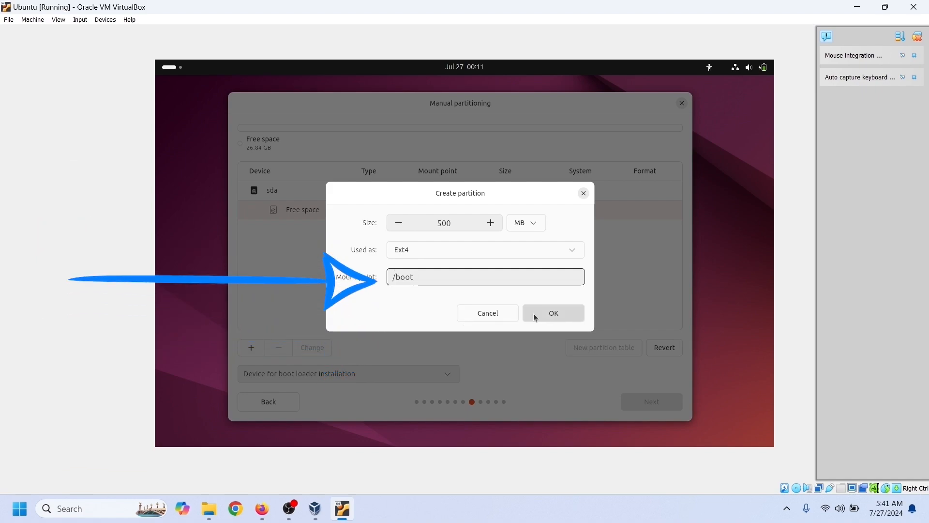
click(533, 312)
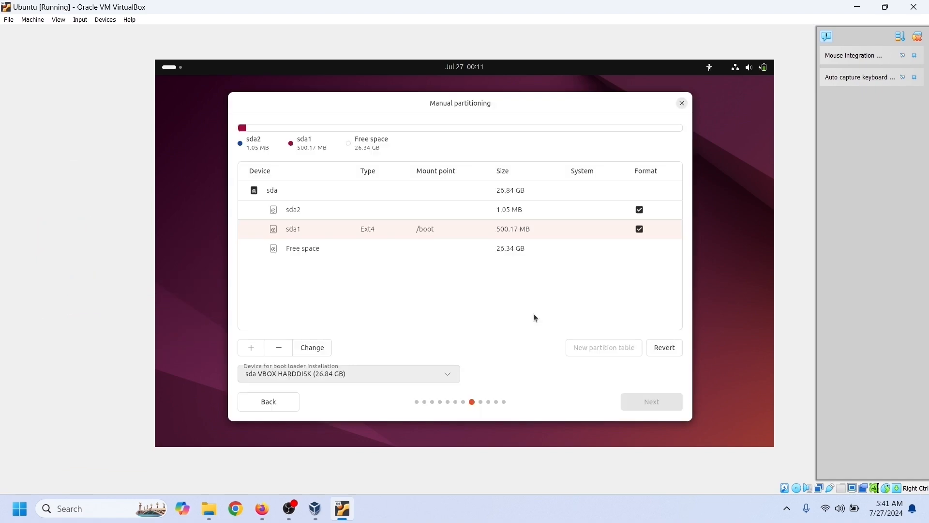
- Create a 20 GB Ext4 partition (sda3) from the free space, mounted at /
click(337, 252)
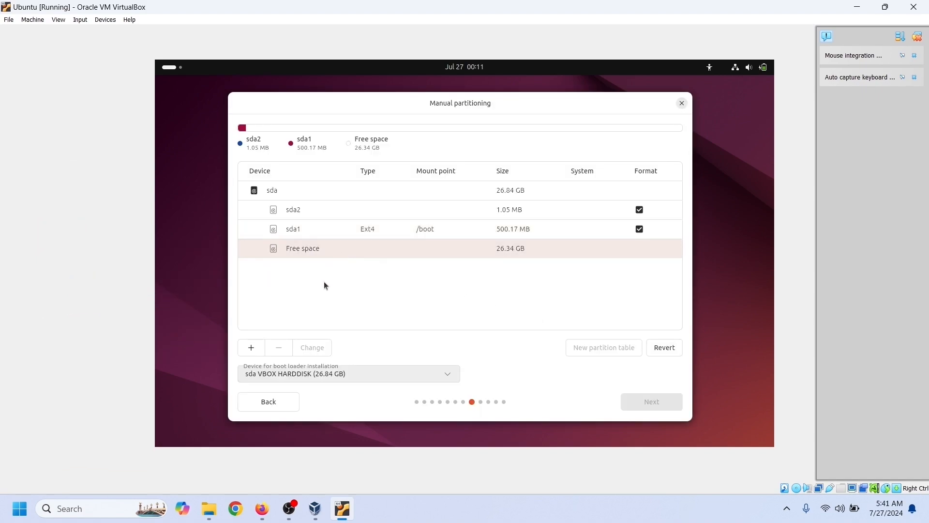
click(252, 350)
click(535, 226)
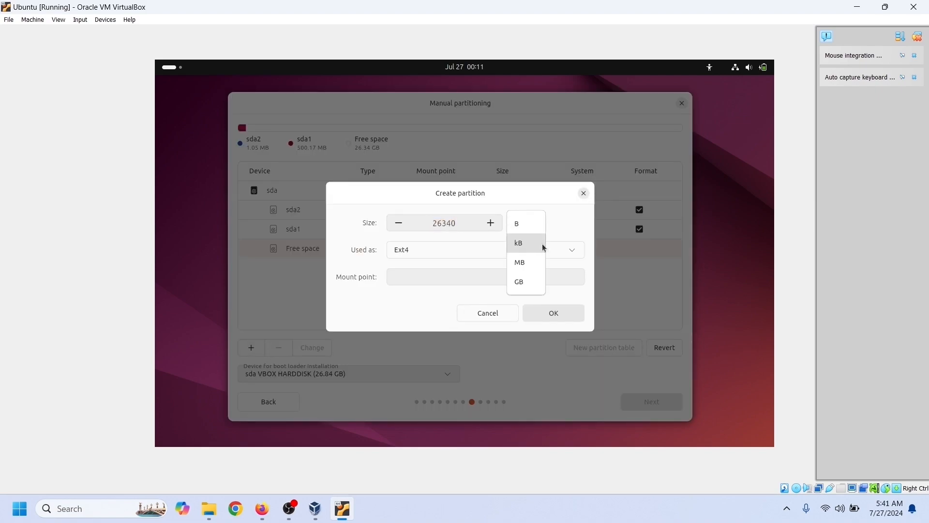
click(531, 286)
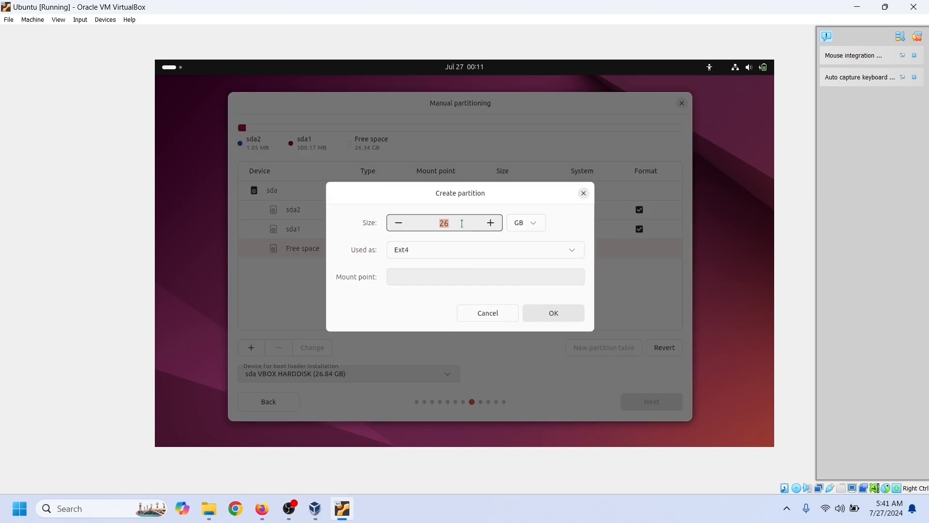
click(495, 279)
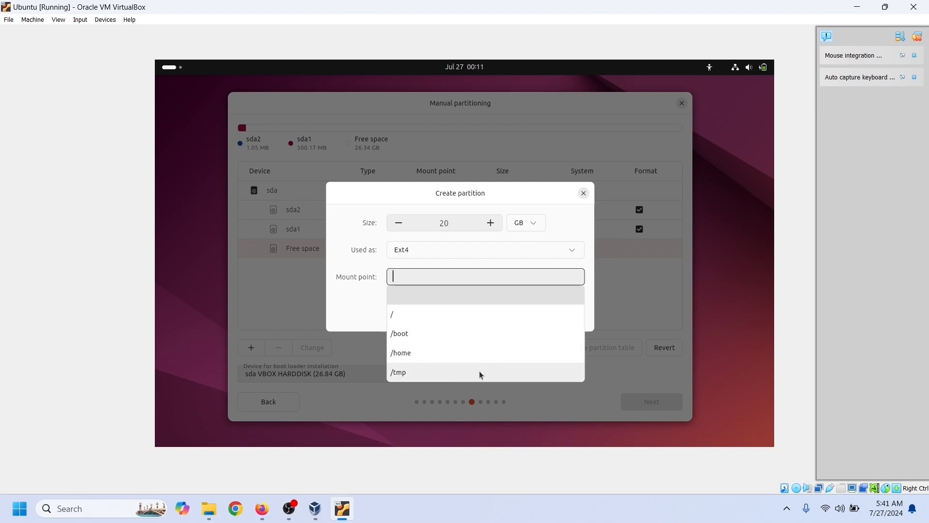
click(467, 314)
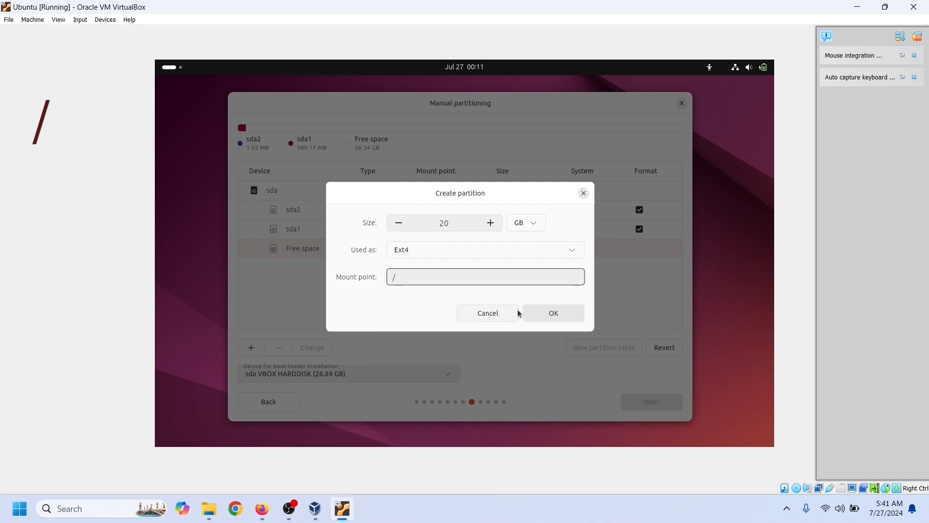
click(549, 313)
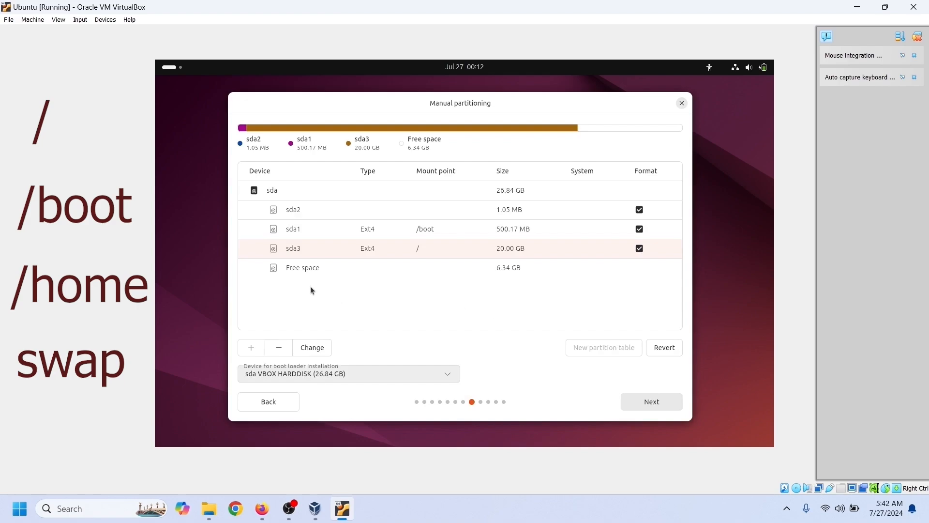
- Create a 1 GB Ext4 partition (sda4) from the free space, mounted at /home
click(292, 268)
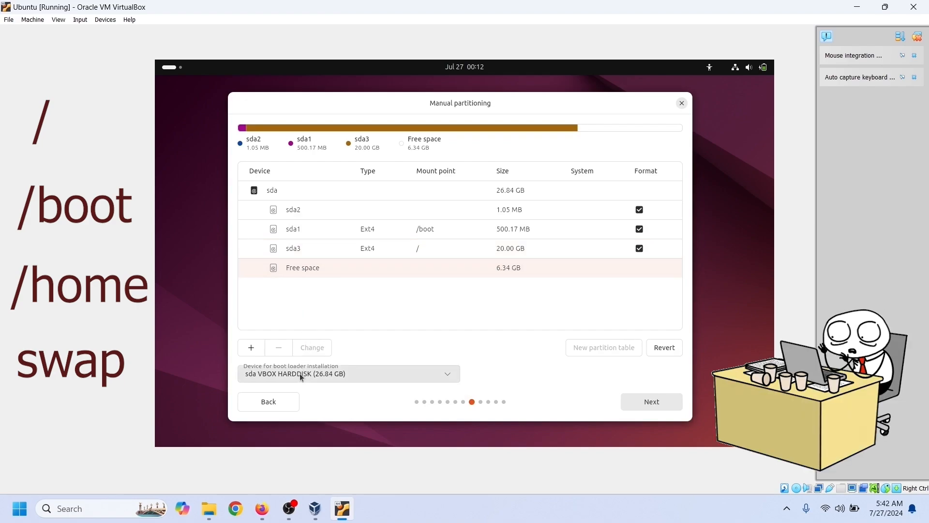
click(248, 348)
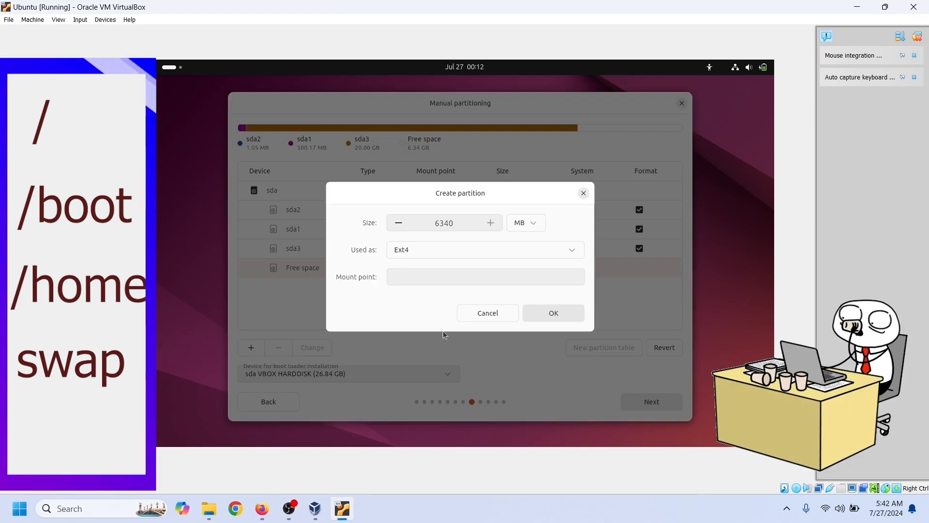
click(533, 225)
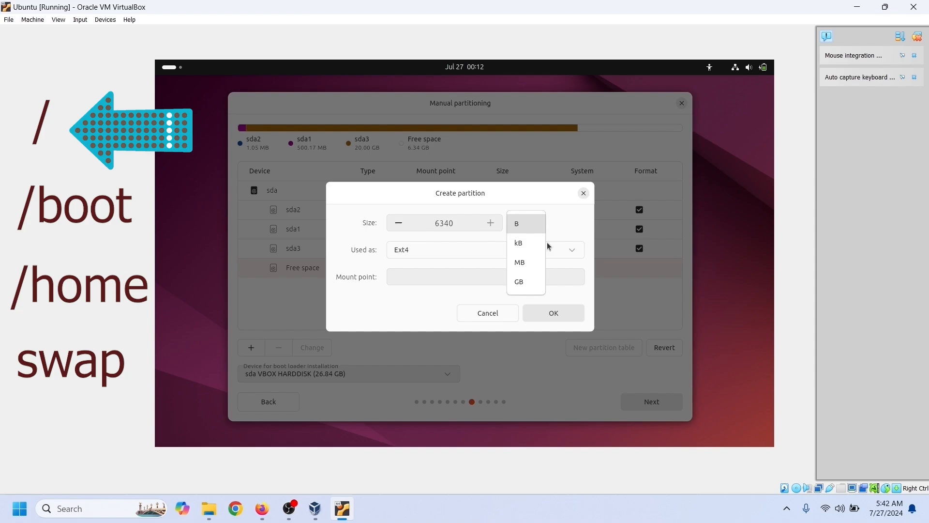
click(541, 283)
double_click(457, 222)
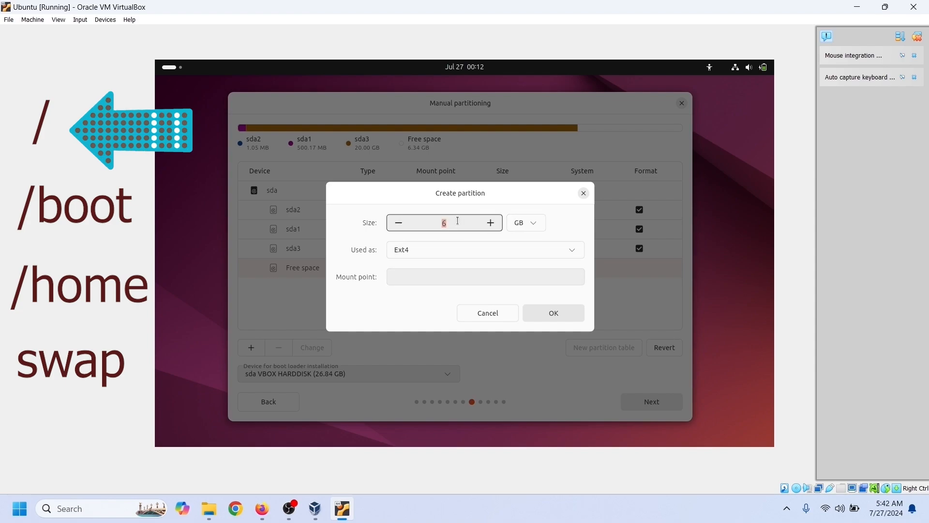
text(1)
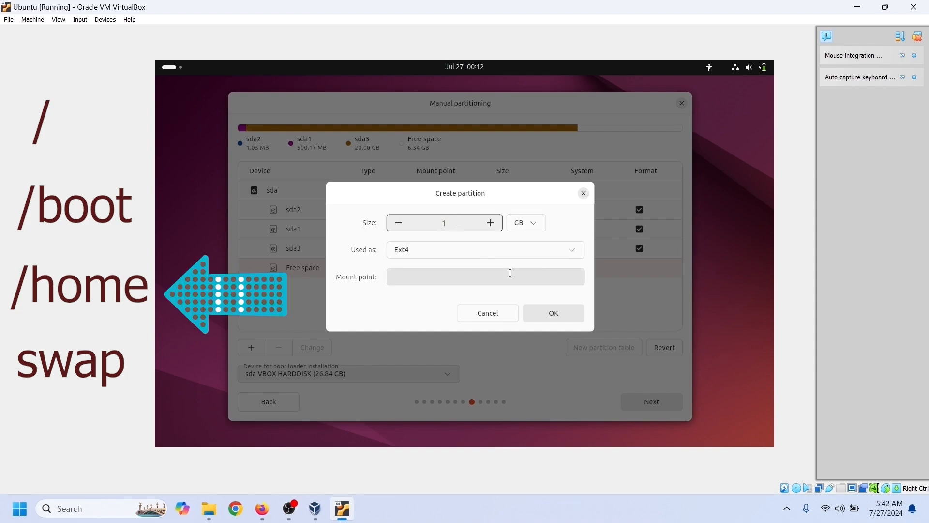
click(511, 273)
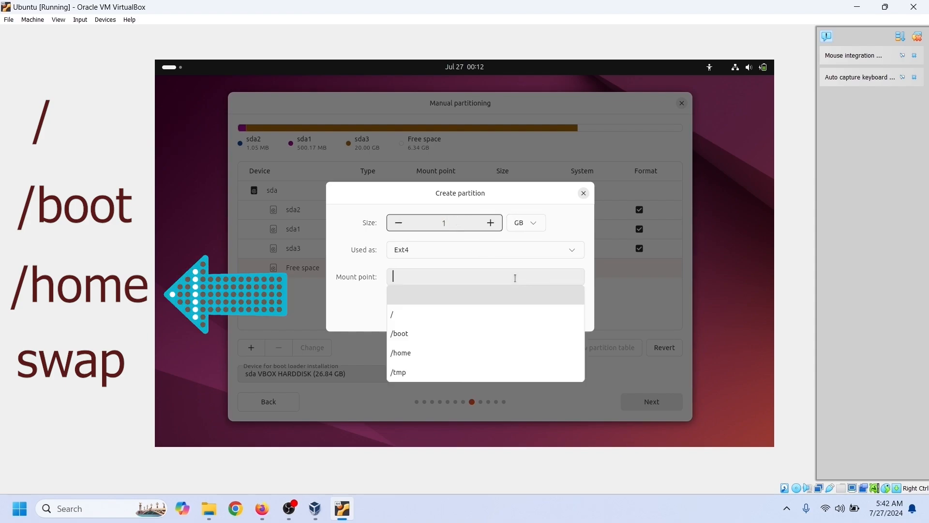
click(503, 353)
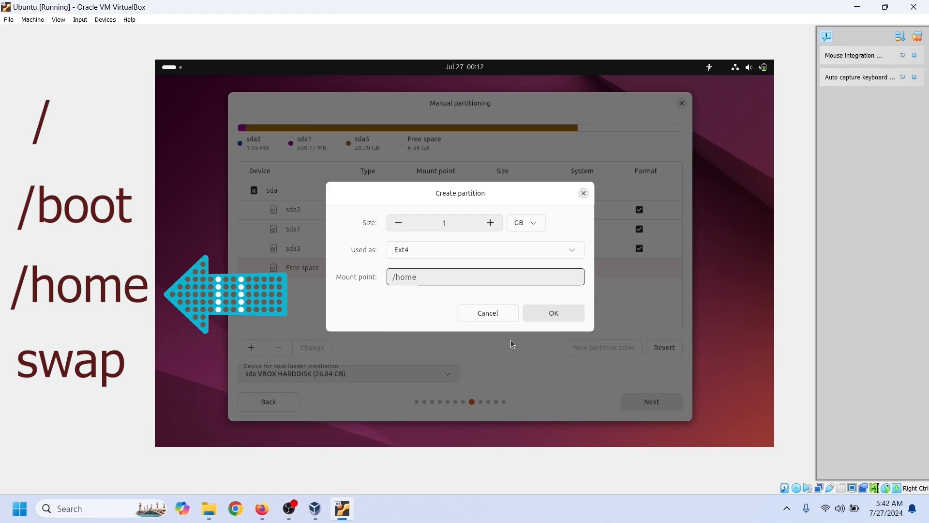
click(539, 320)
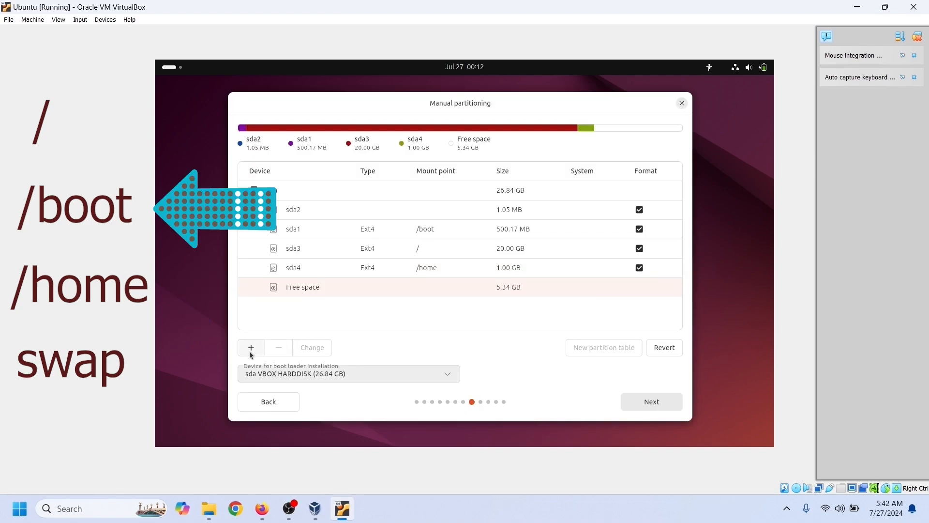
- Create a 2 GB swap partition (sda5) from the free space, then select root partition sda3
click(251, 350)
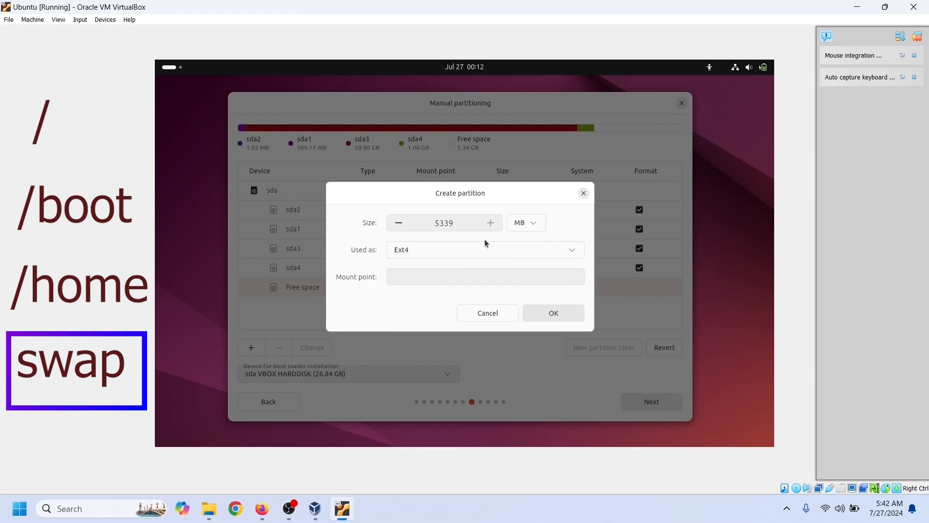
click(529, 224)
click(519, 282)
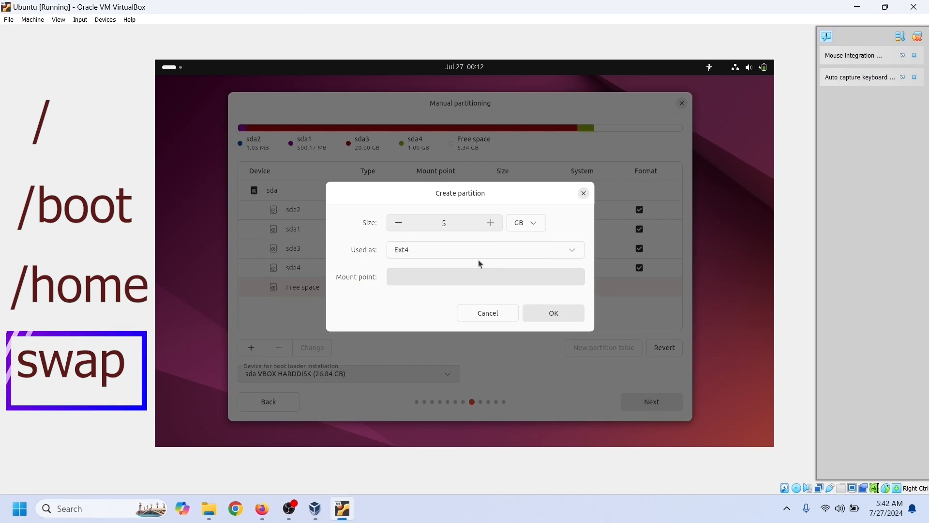
double_click(456, 224)
text(2)
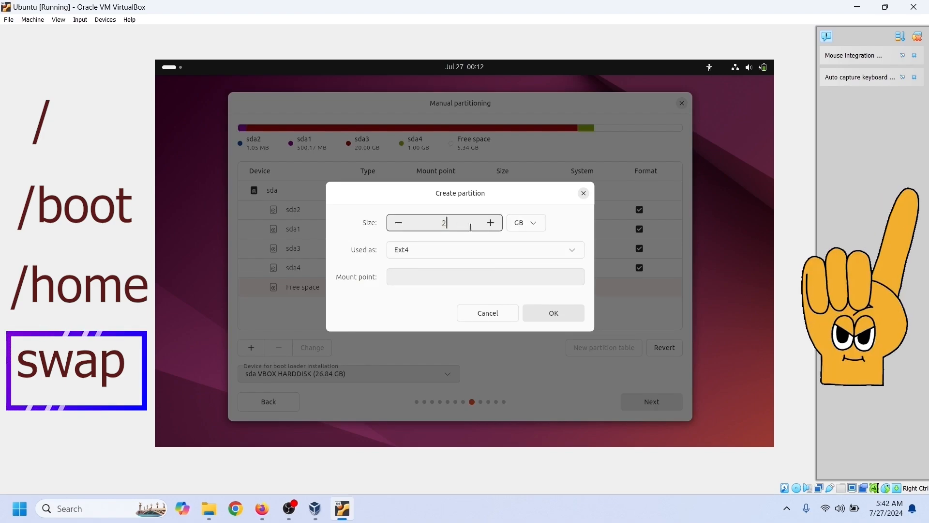
click(568, 252)
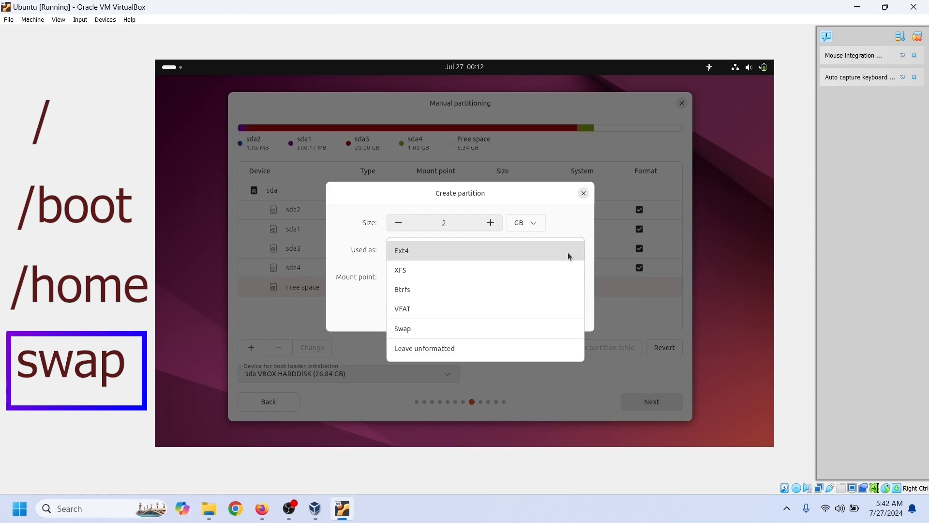
click(496, 329)
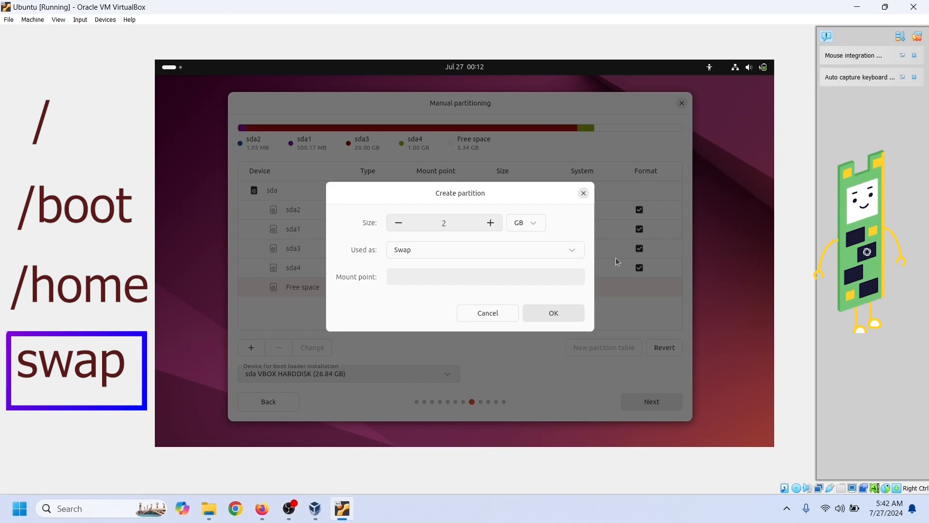
click(557, 314)
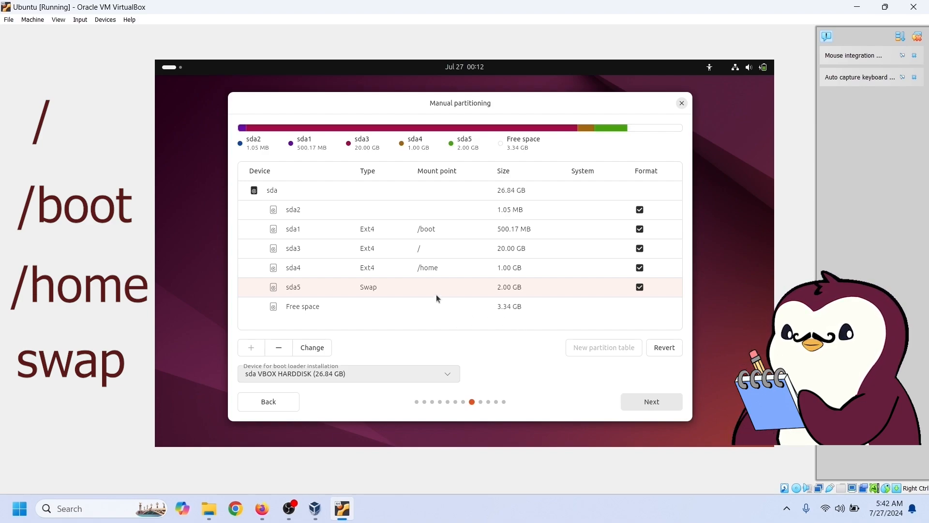
click(468, 253)
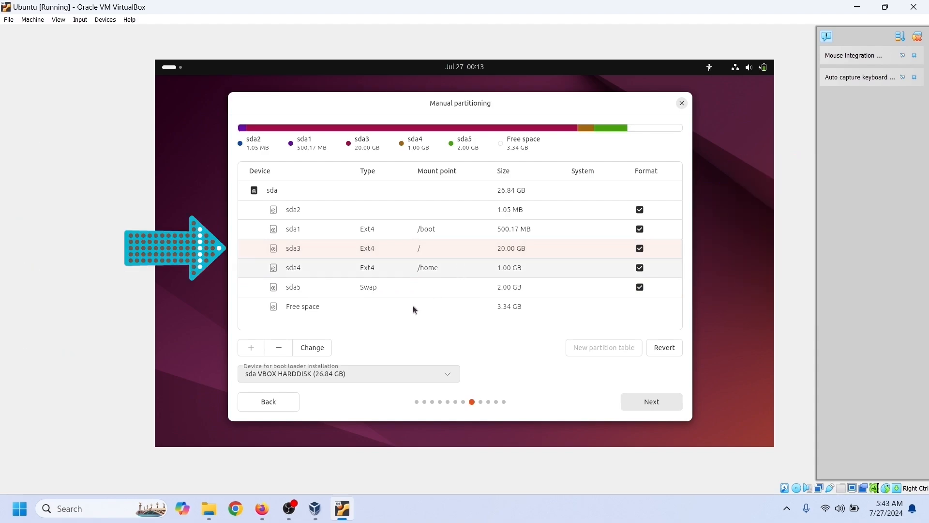
- Resize root partition sda3 to 18 GB and continue past the partitioning step
click(312, 348)
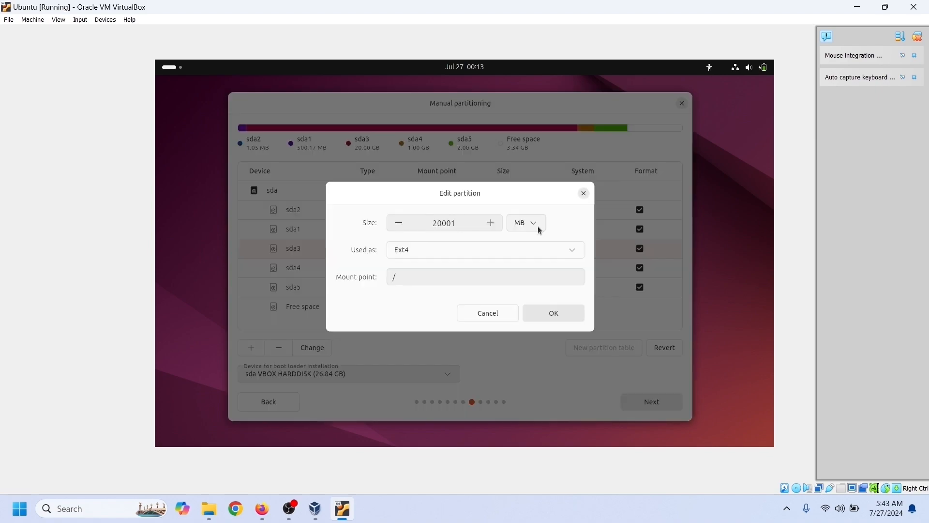
click(540, 227)
click(502, 262)
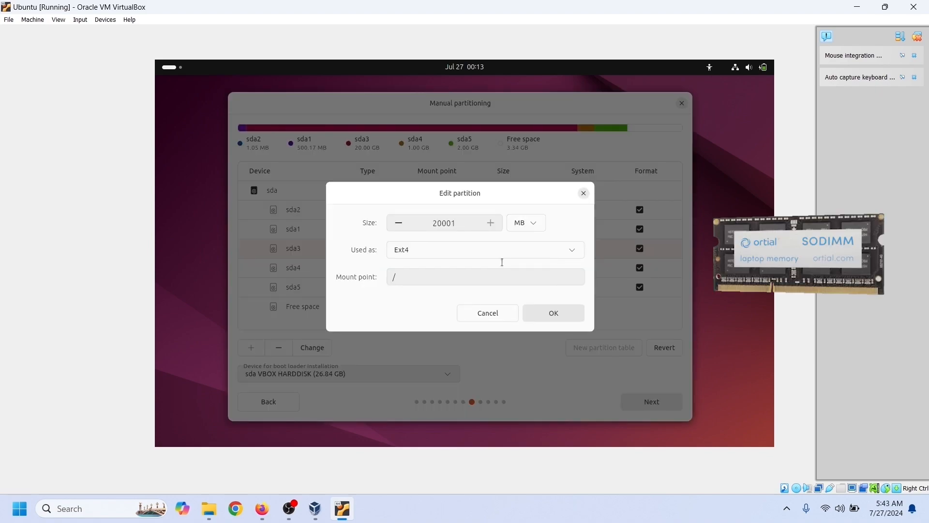
text(18)
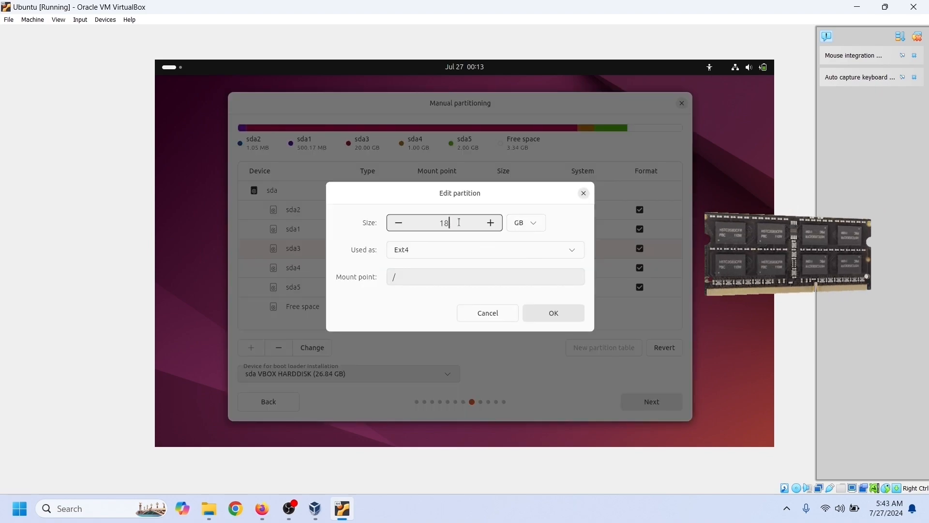
click(574, 319)
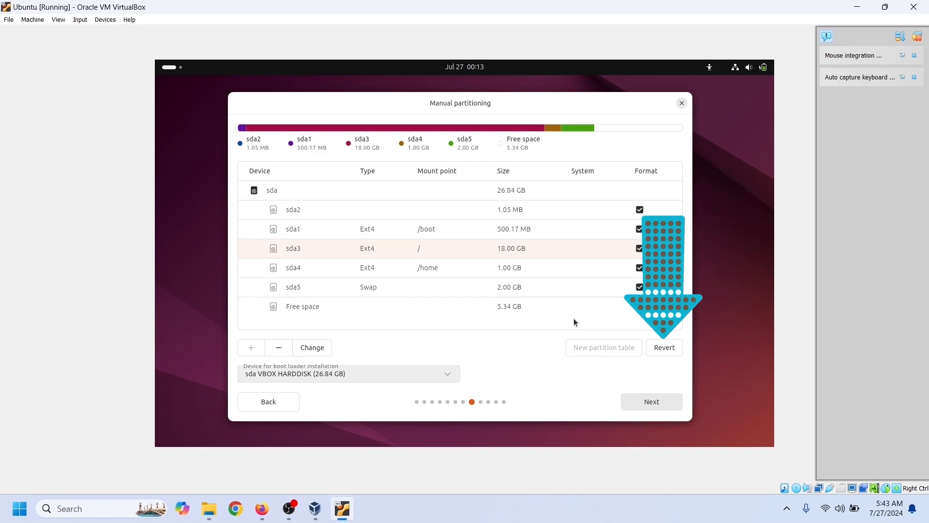
click(665, 402)
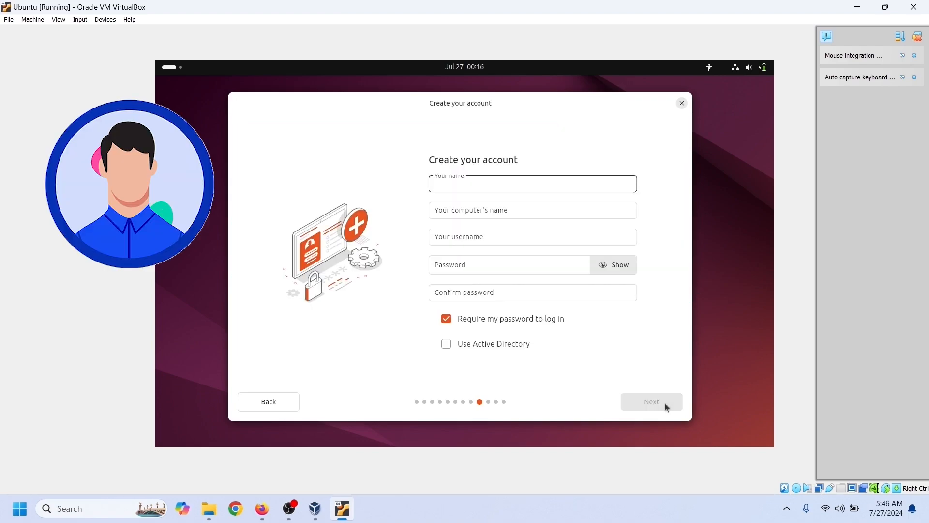
- Enter the account's full name and type the account password in both password fields
text(Computer)
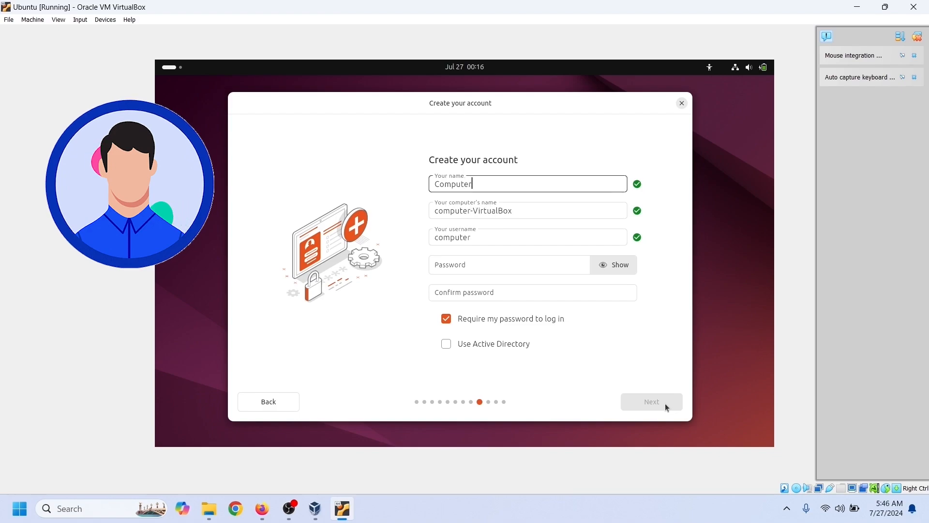
text(Networking)
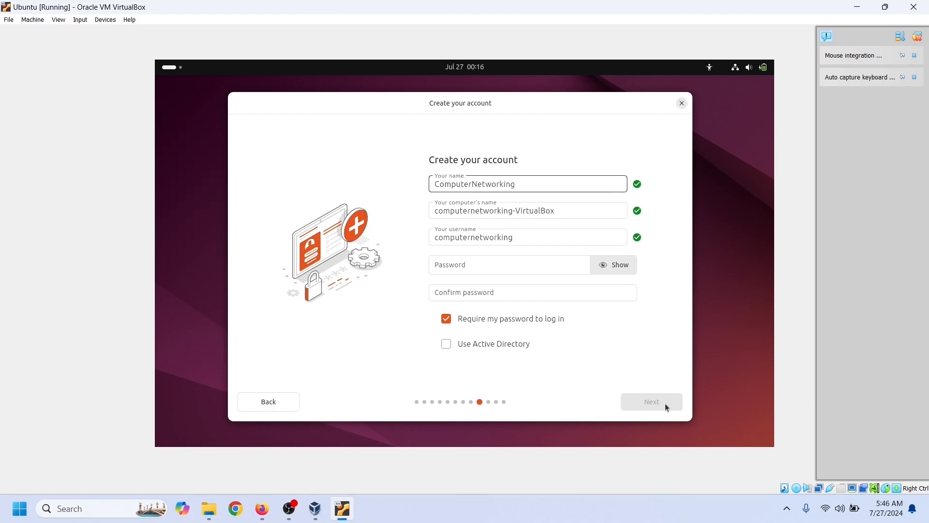
text(Notes)
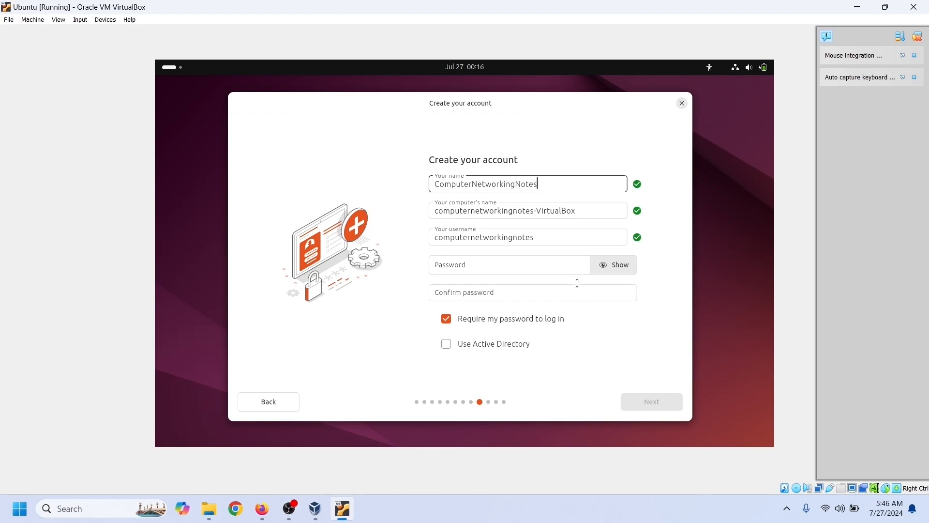
click(540, 271)
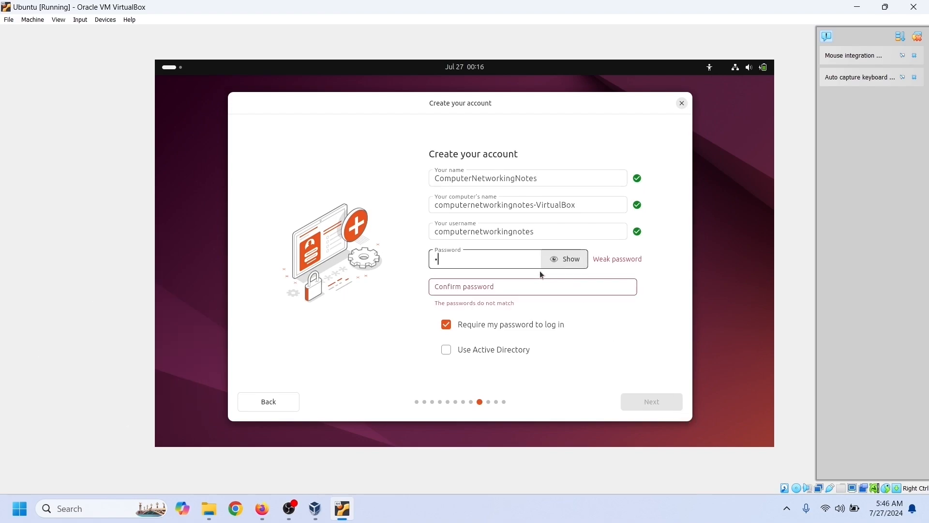
click(565, 259)
click(502, 286)
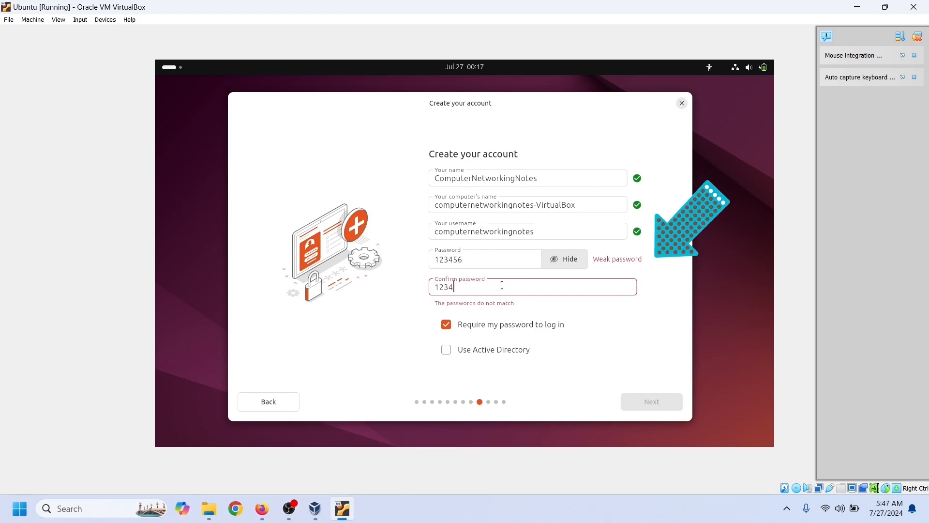
- Retype the account password in both fields so they match, then continue to the timezone step
double_click(431, 264)
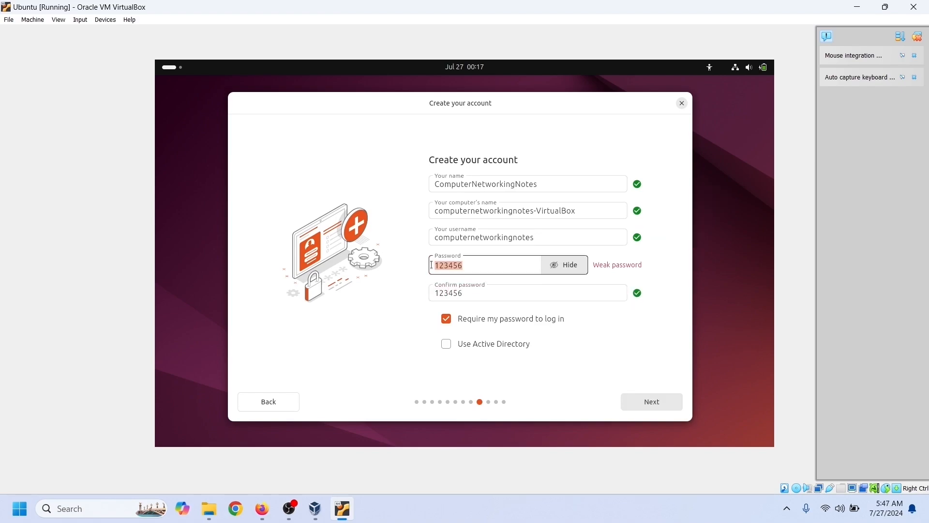
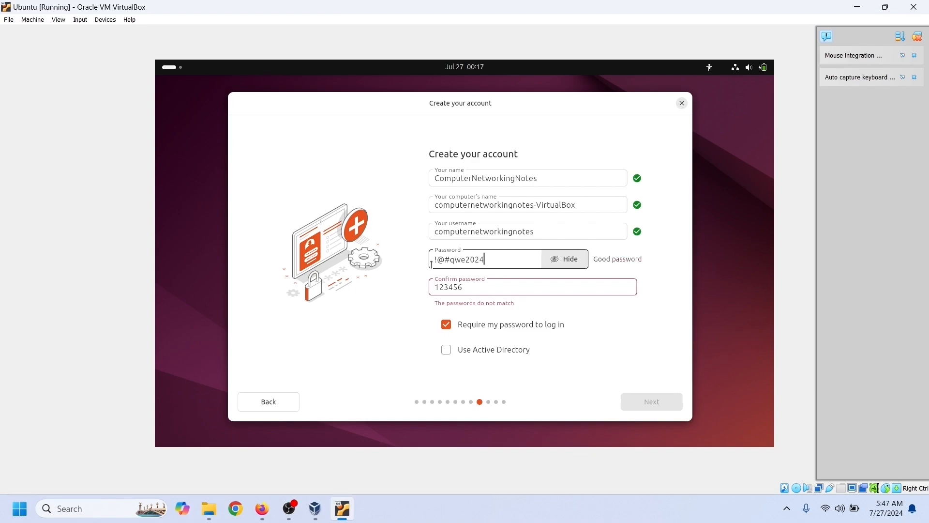
key(Tab)
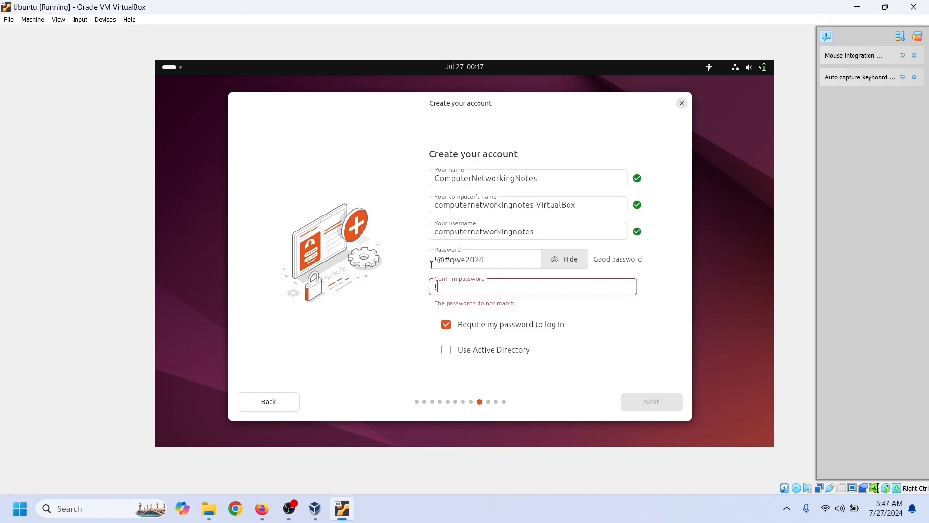
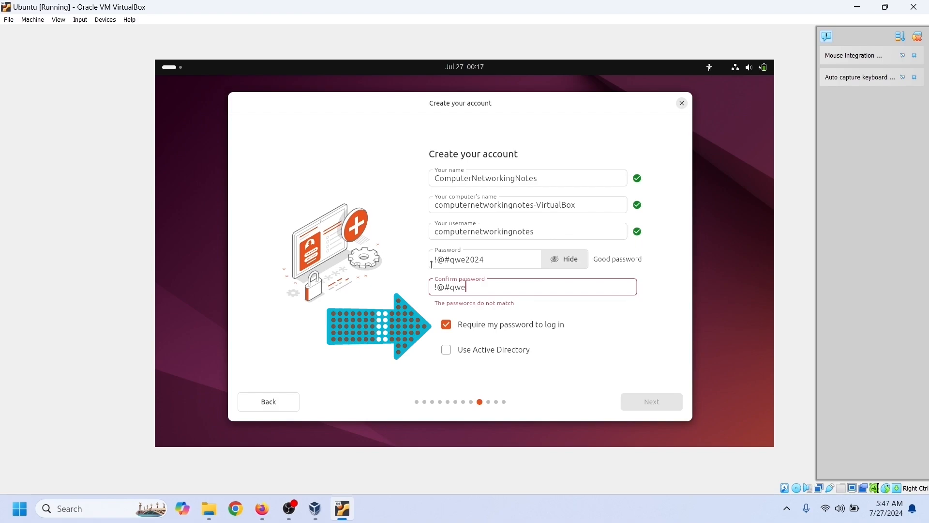
key(shift+Tab)
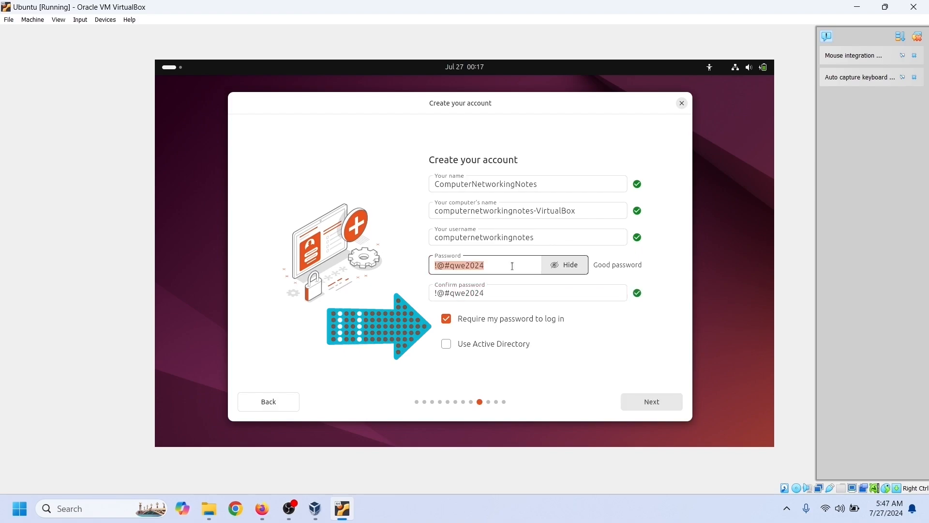
key(Tab)
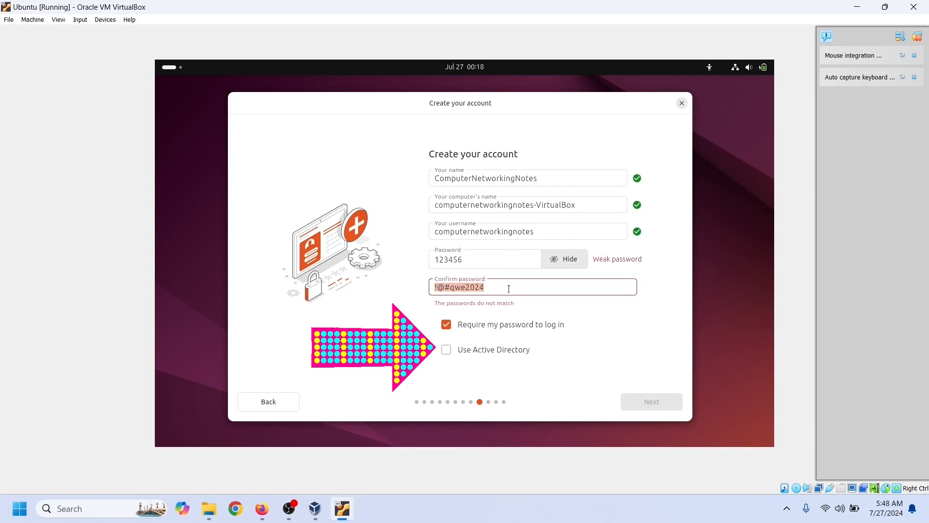
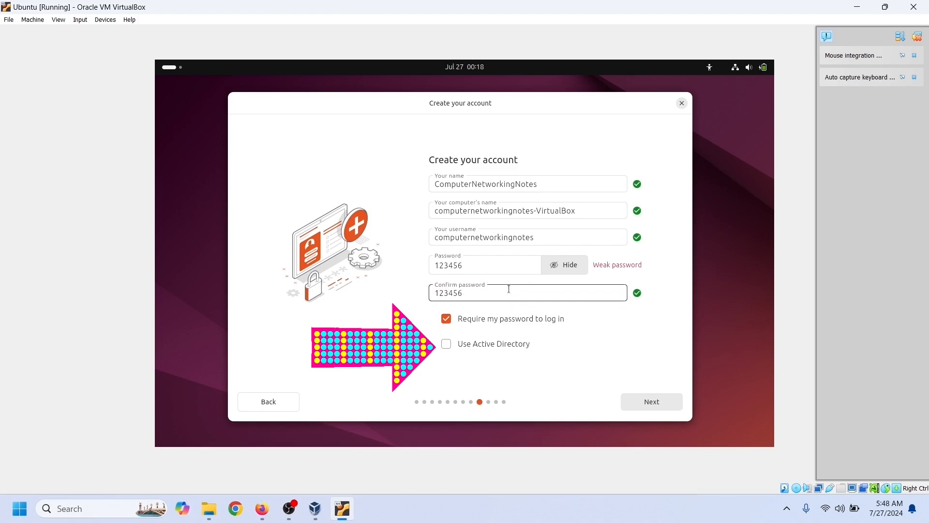
click(675, 405)
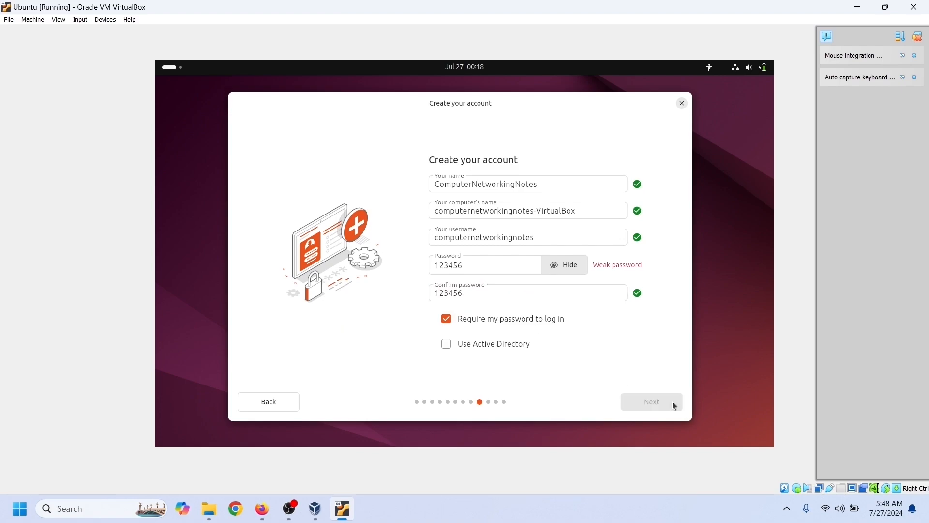
- Select Chicago (America/Chicago) on the map and proceed to the Ready to install review
click(321, 243)
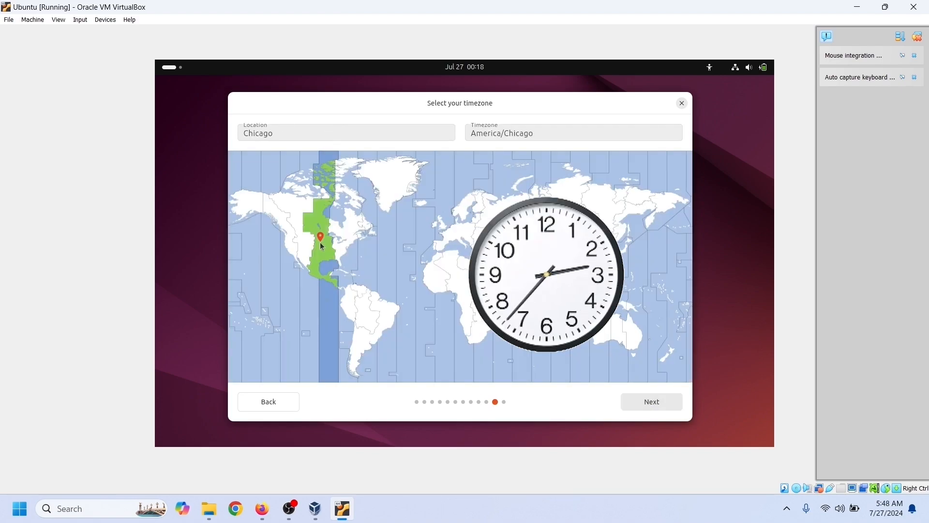
click(671, 406)
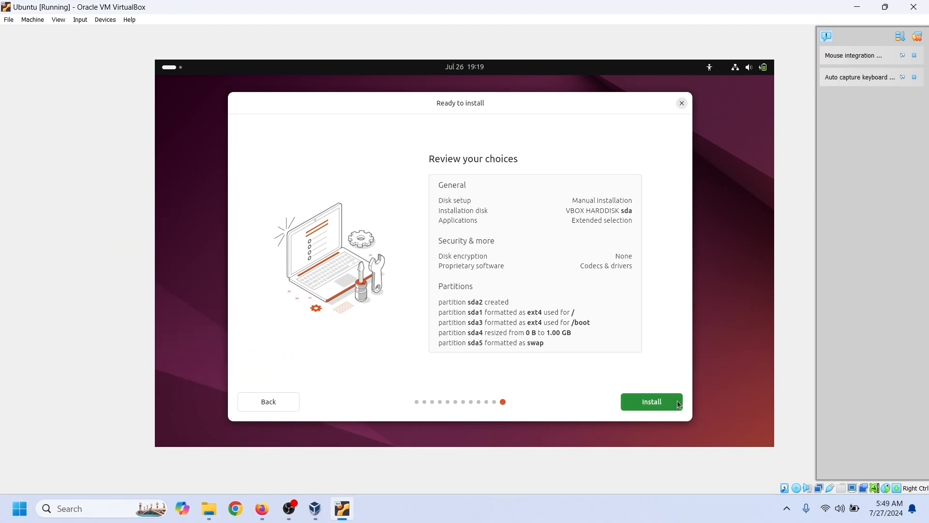
- Start the Ubuntu 24.04 LTS installation with the reviewed manual partition layout
click(678, 401)
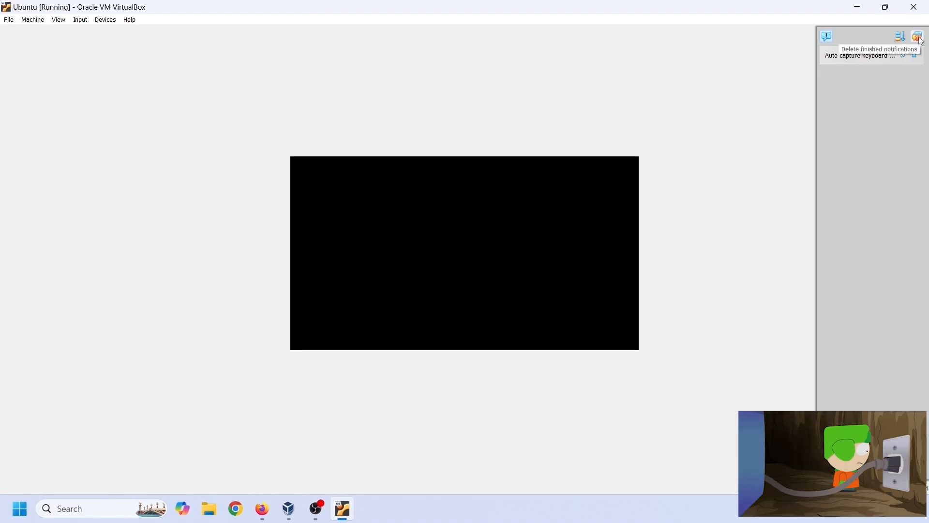
- Dismiss the notifications and log in to the new user account with its password
click(920, 37)
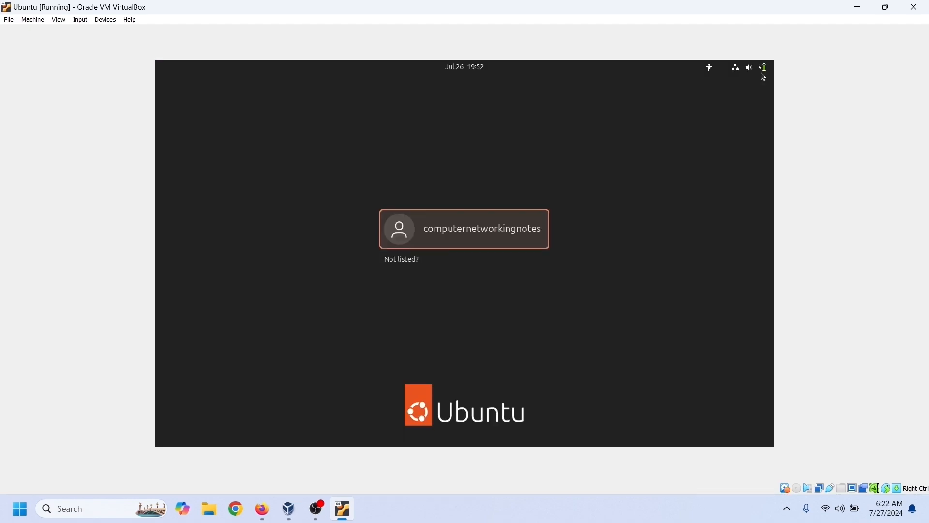
click(513, 241)
text(******)
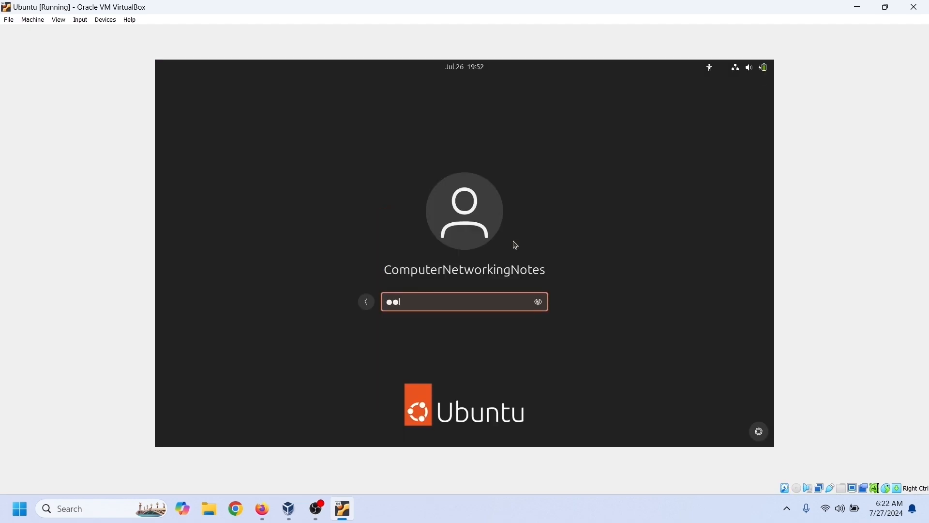
key(Return)
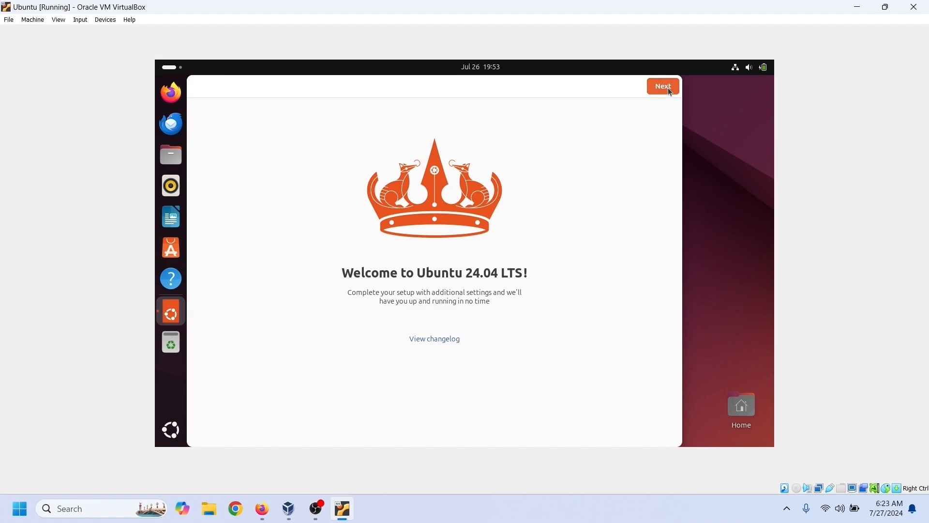
- Step through the welcome setup, skipping Ubuntu Pro and choosing not to share system data
click(668, 90)
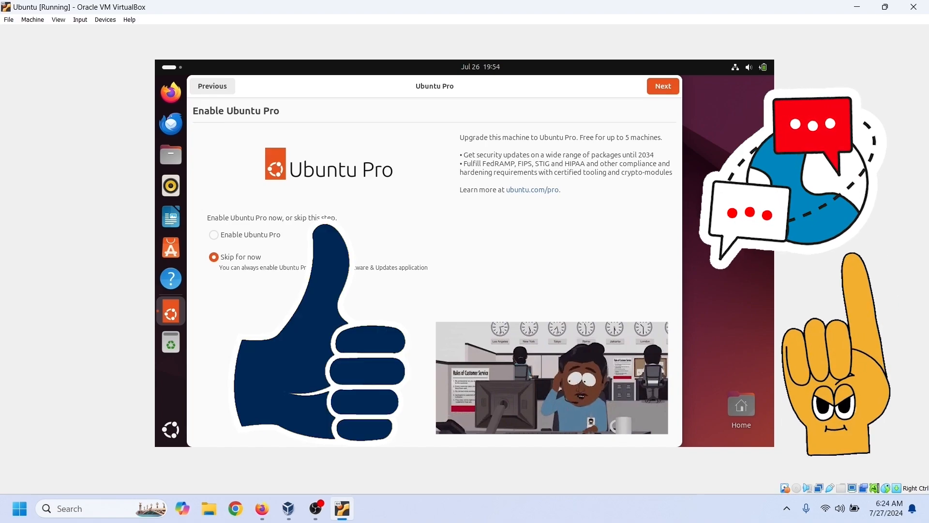
click(676, 93)
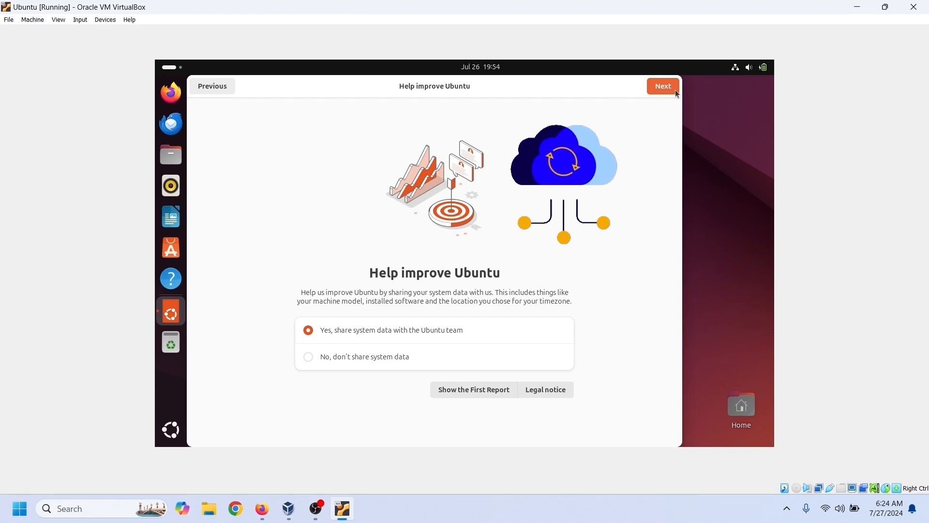
click(308, 356)
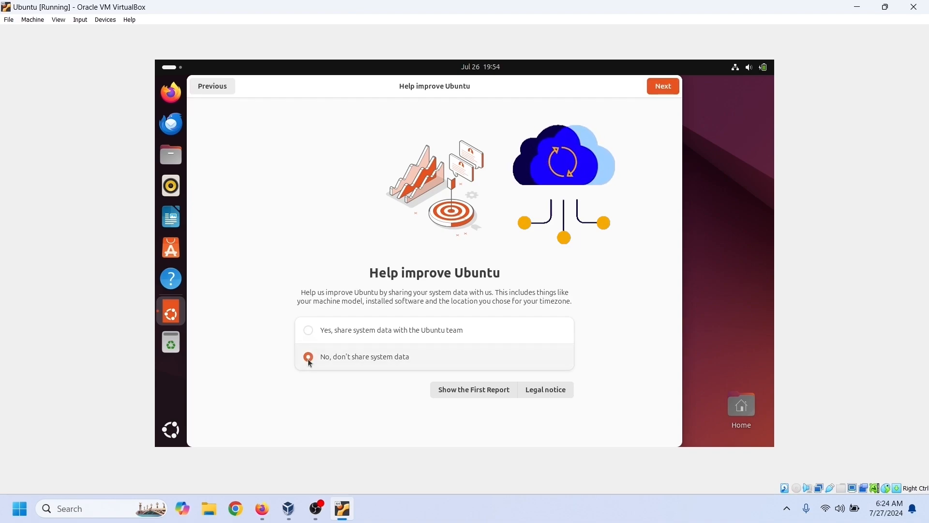
click(664, 88)
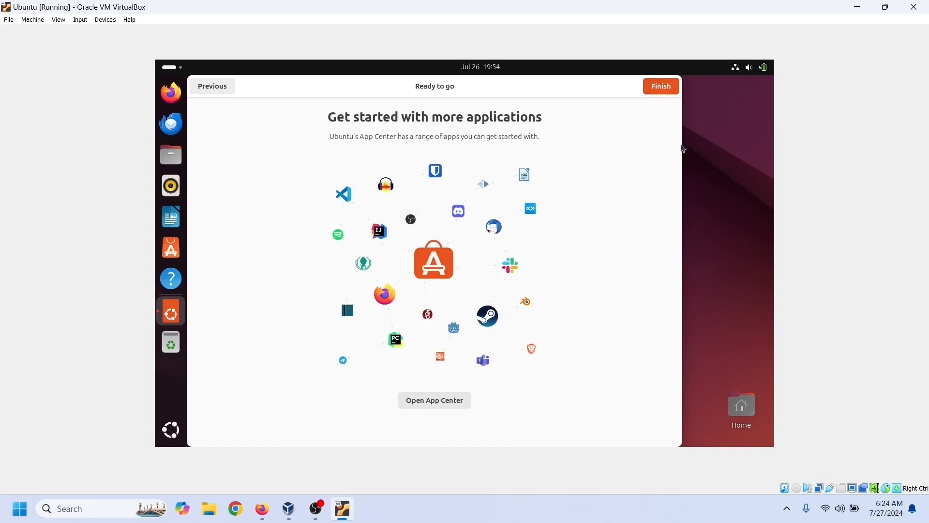
click(667, 90)
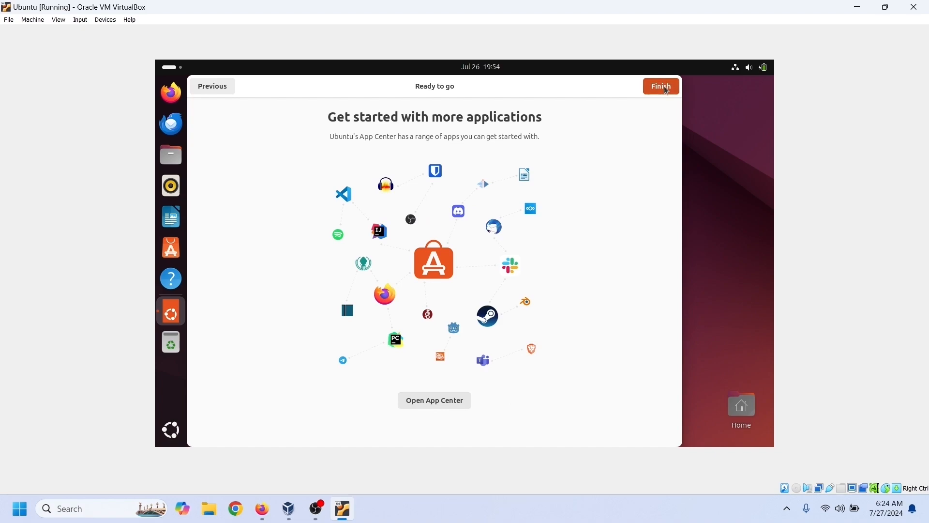